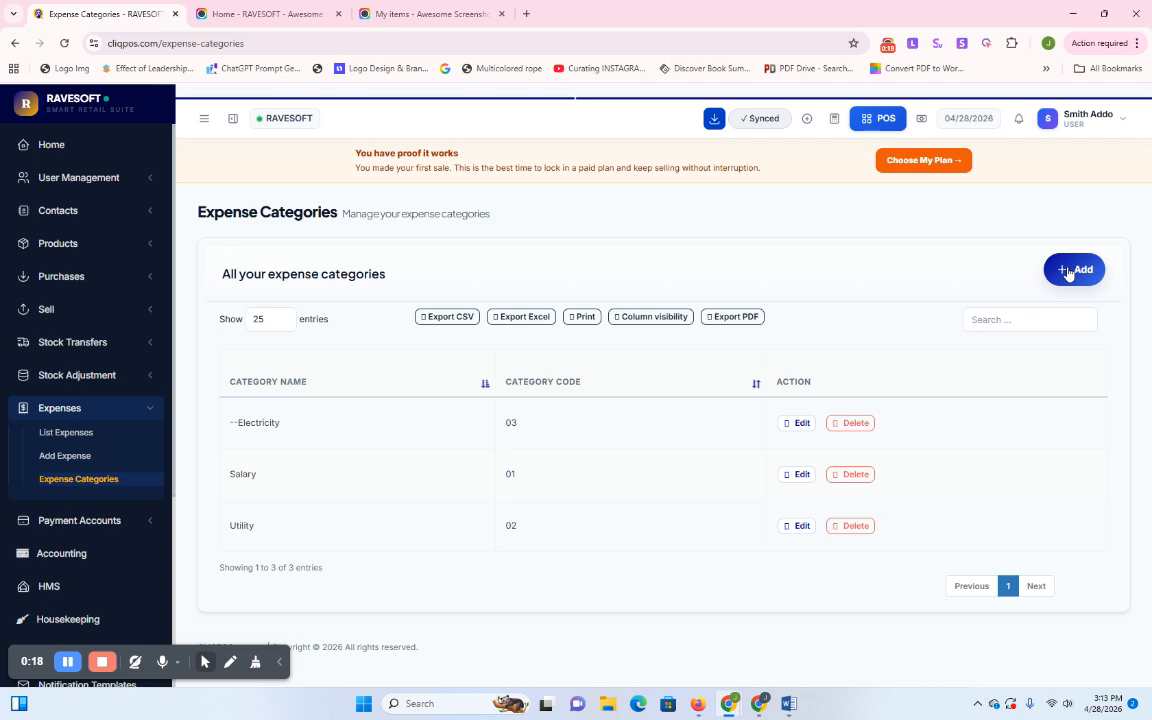
Open the Add Expense Category form with the + Add button on the Expense Categories page
click(1069, 274)
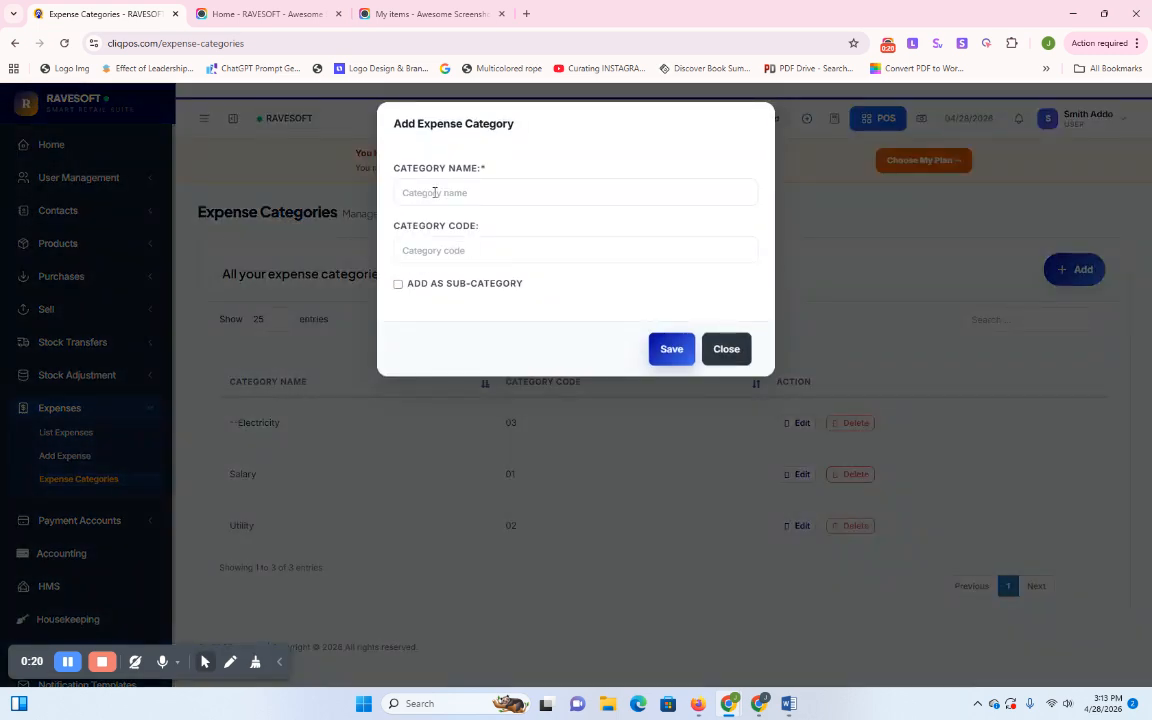
Create an expense category named 'Marketing' and save it
click(434, 192)
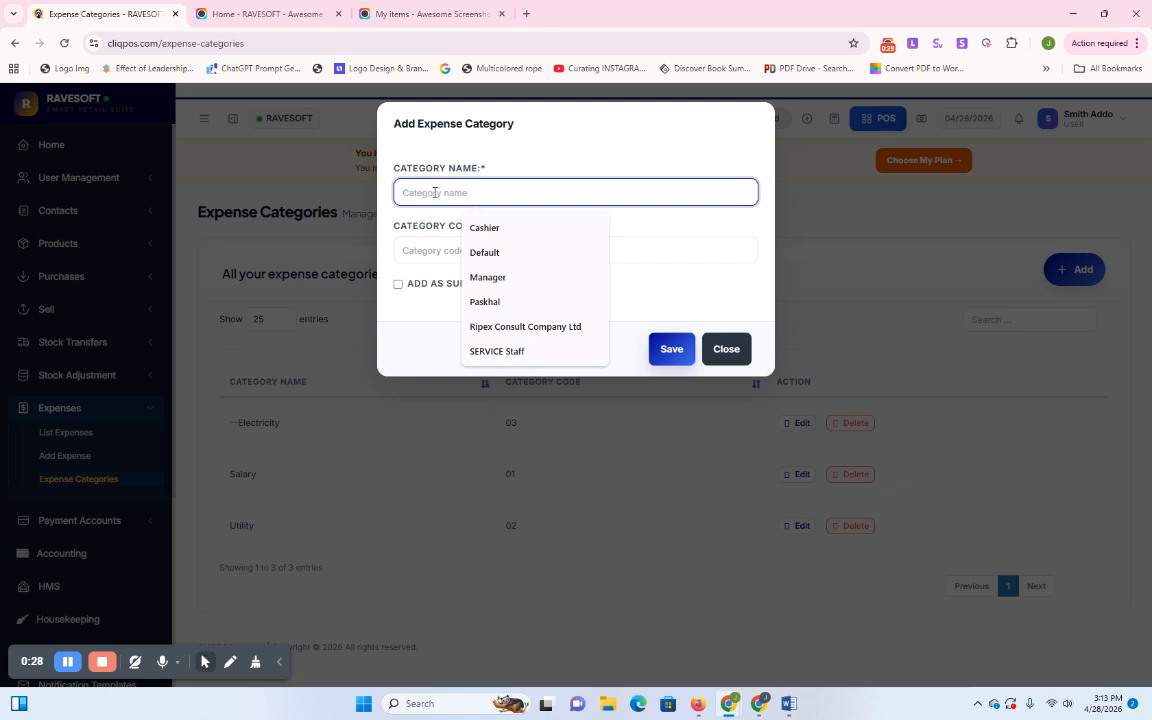
text(Ma)
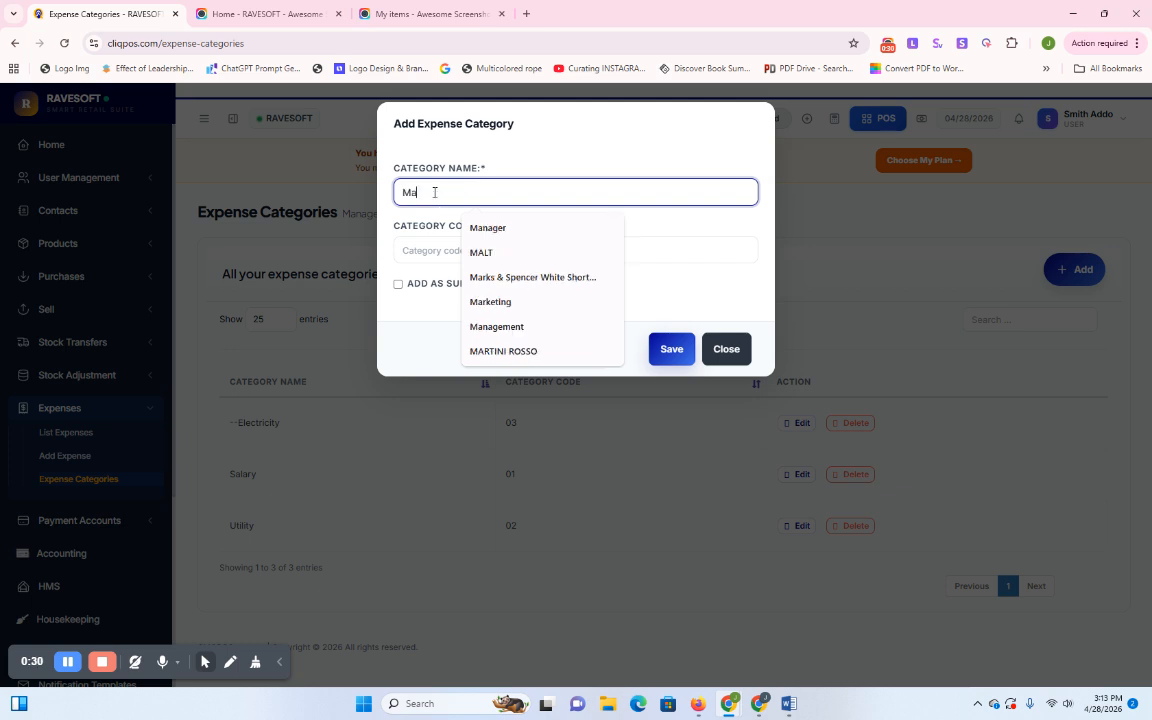
text(rk)
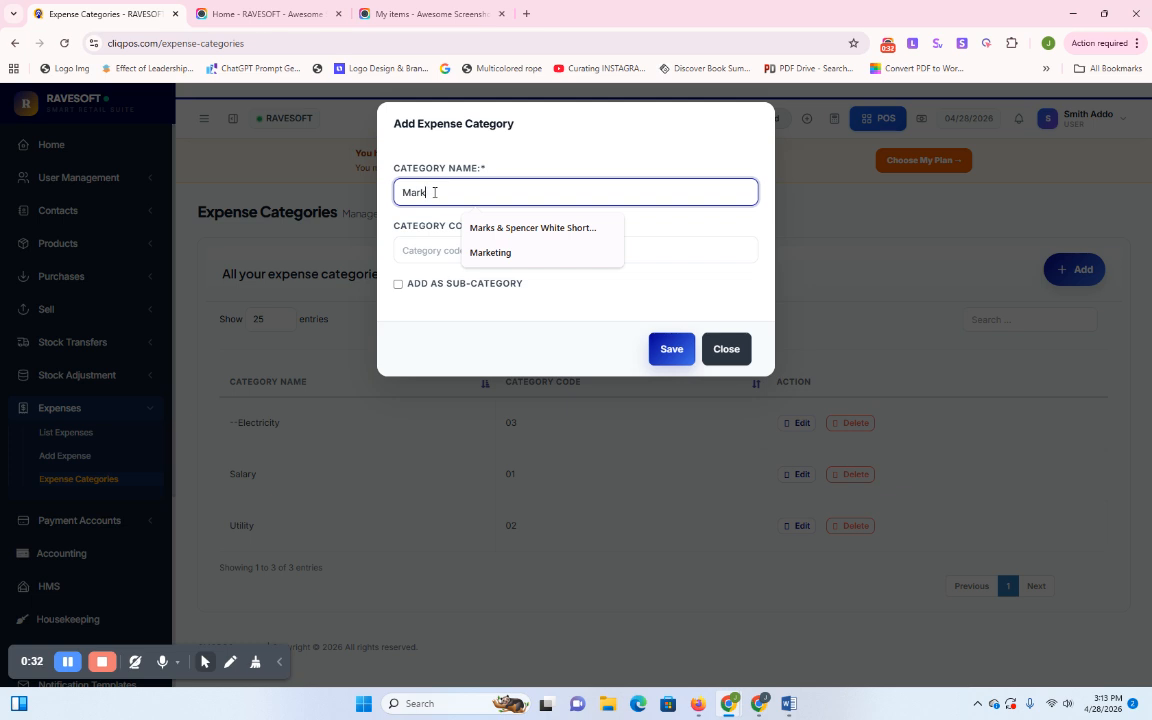
click(522, 252)
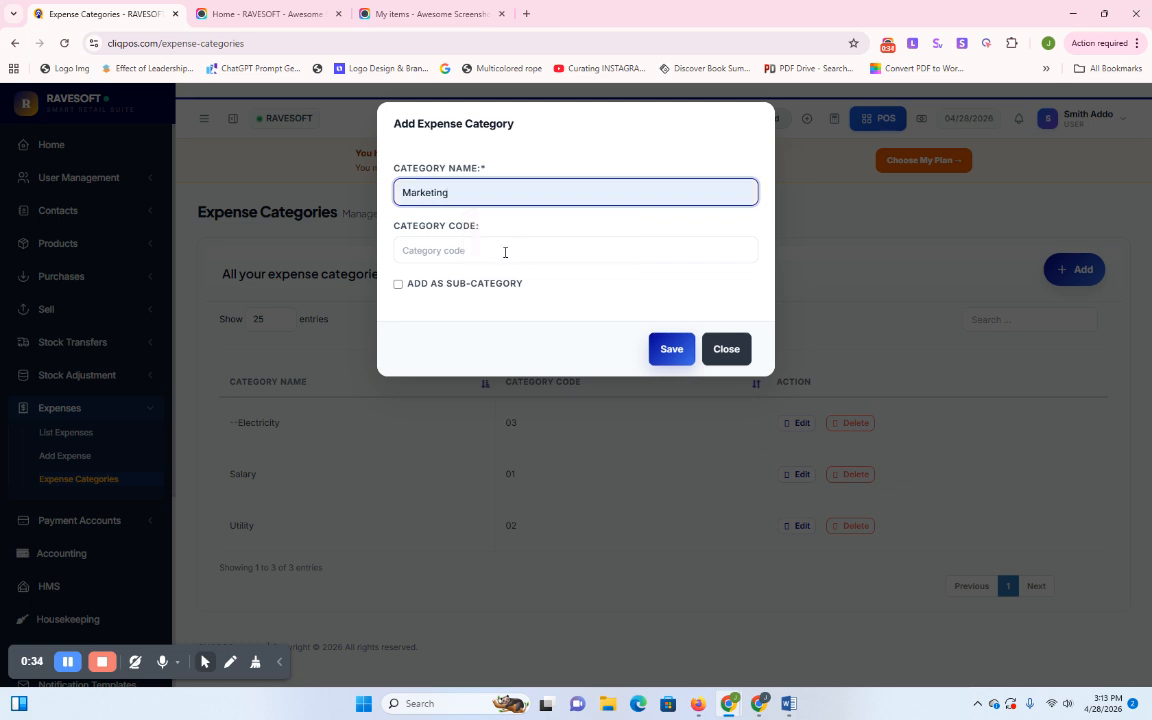
click(667, 350)
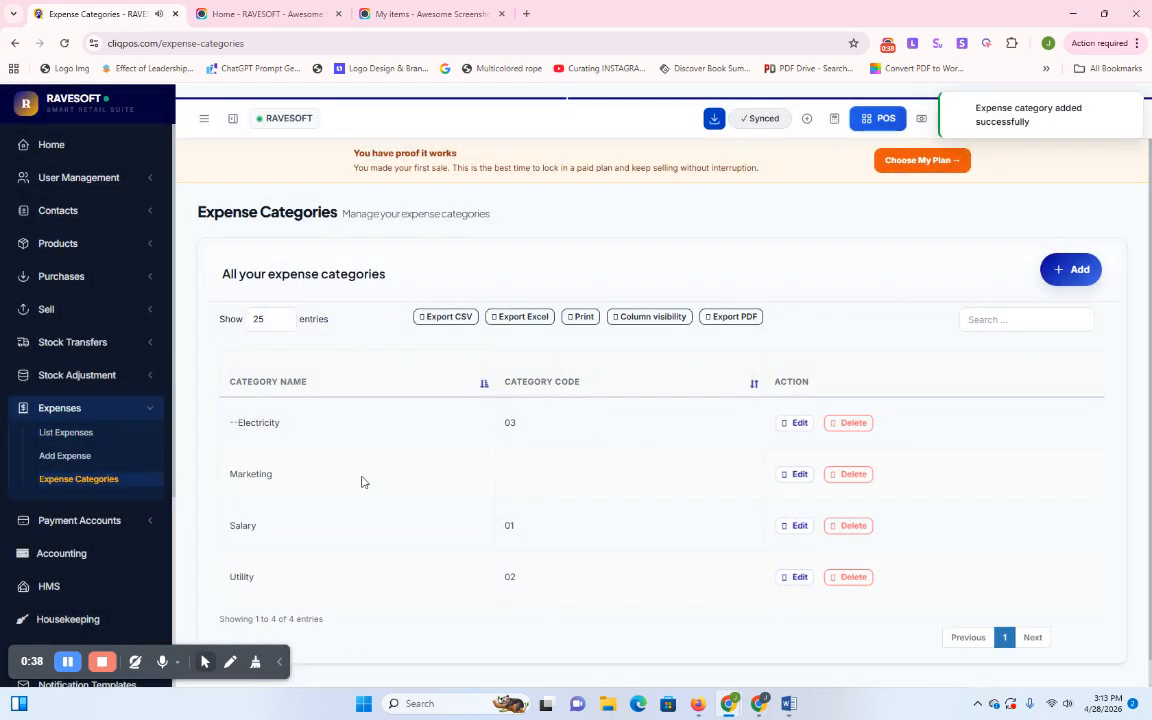
Reload the categories page and open Add Expense from the Expenses menu
scroll(365, 452, down, 1)
scroll(368, 457, up, 1)
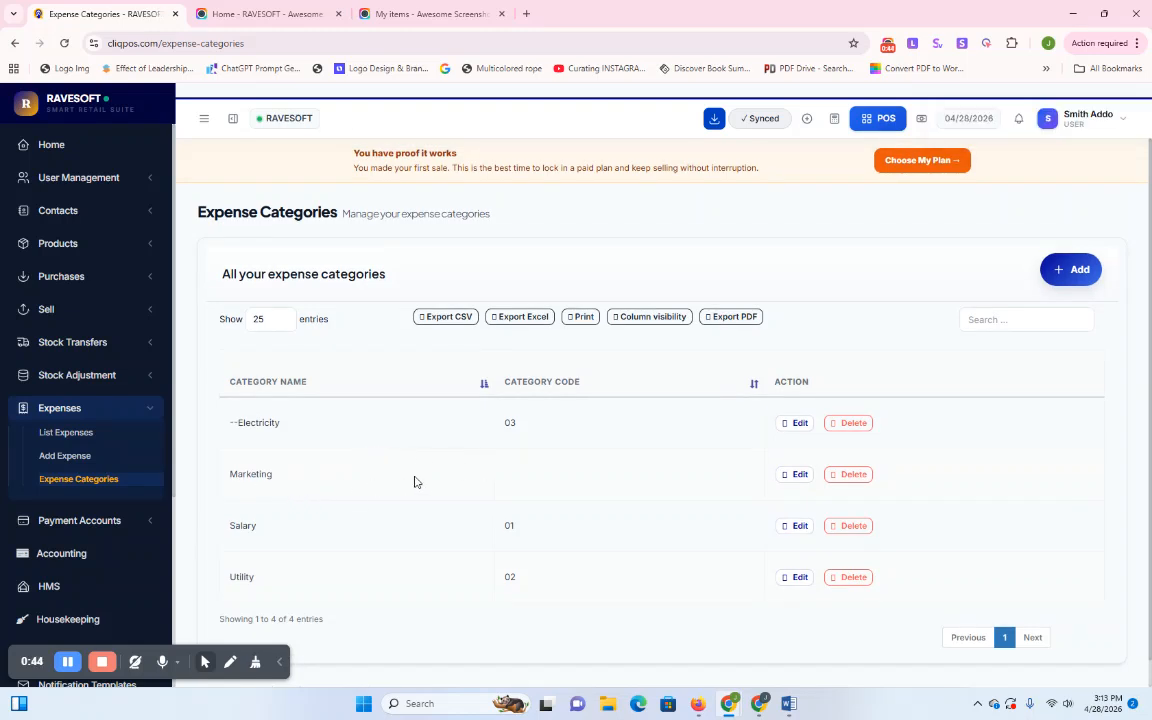
scroll(553, 465, down, 1)
scroll(553, 465, up, 1)
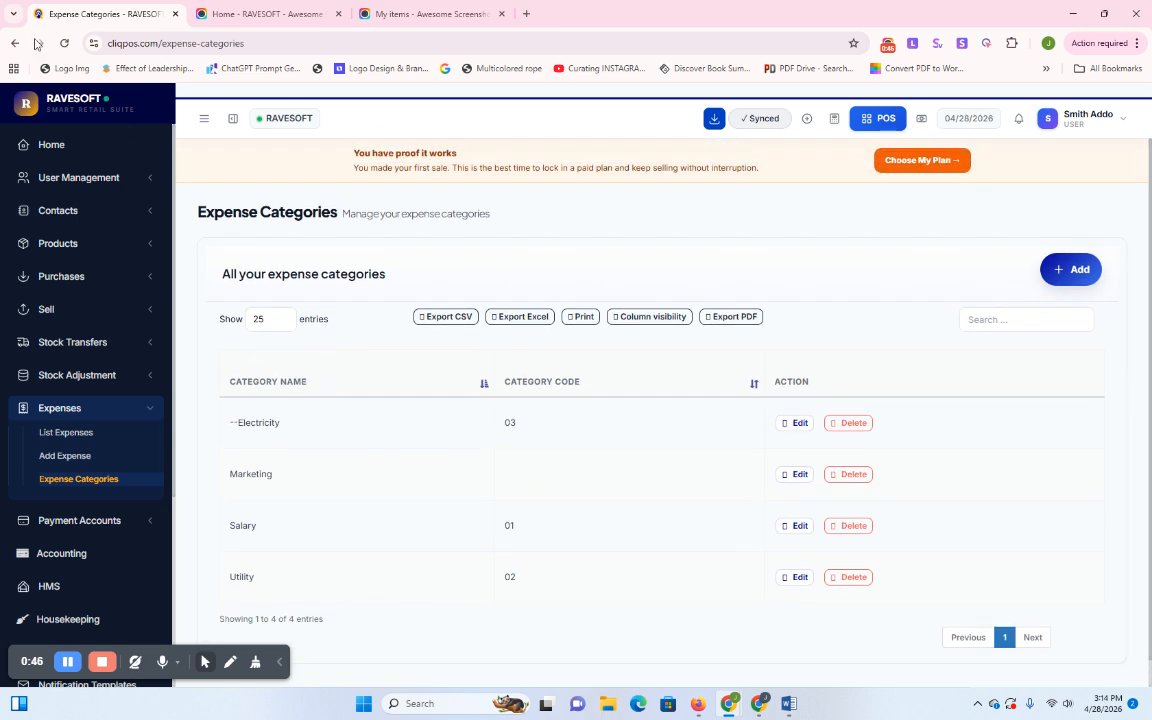
click(67, 44)
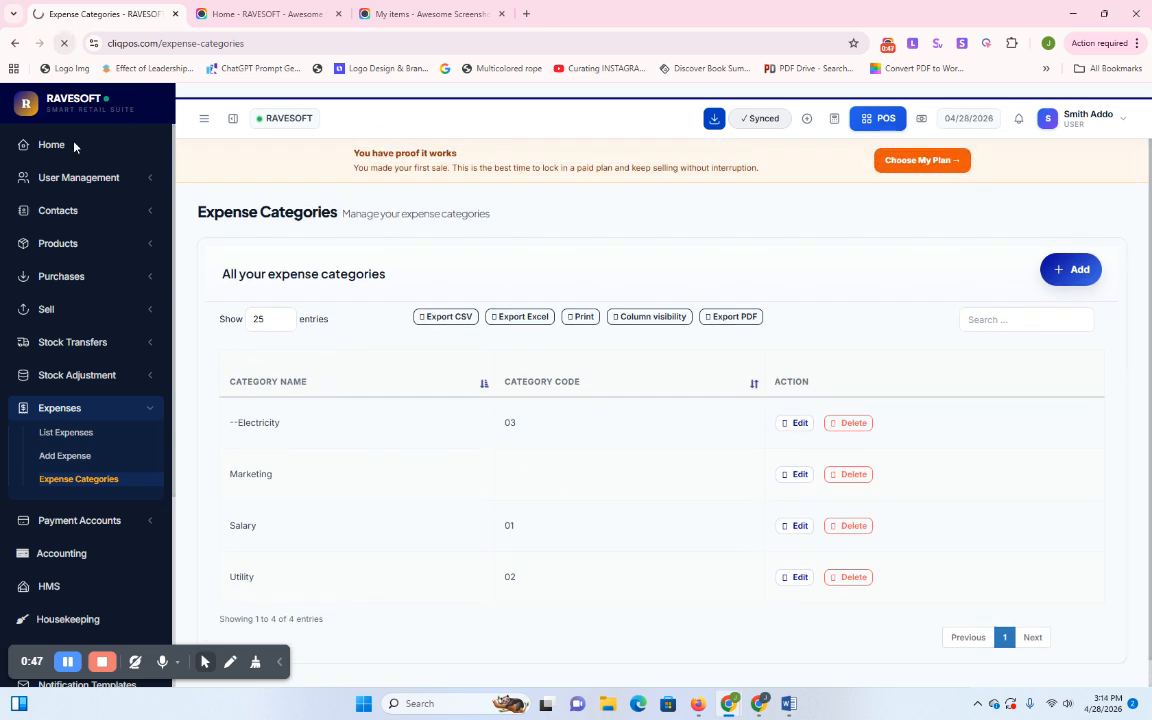
click(95, 409)
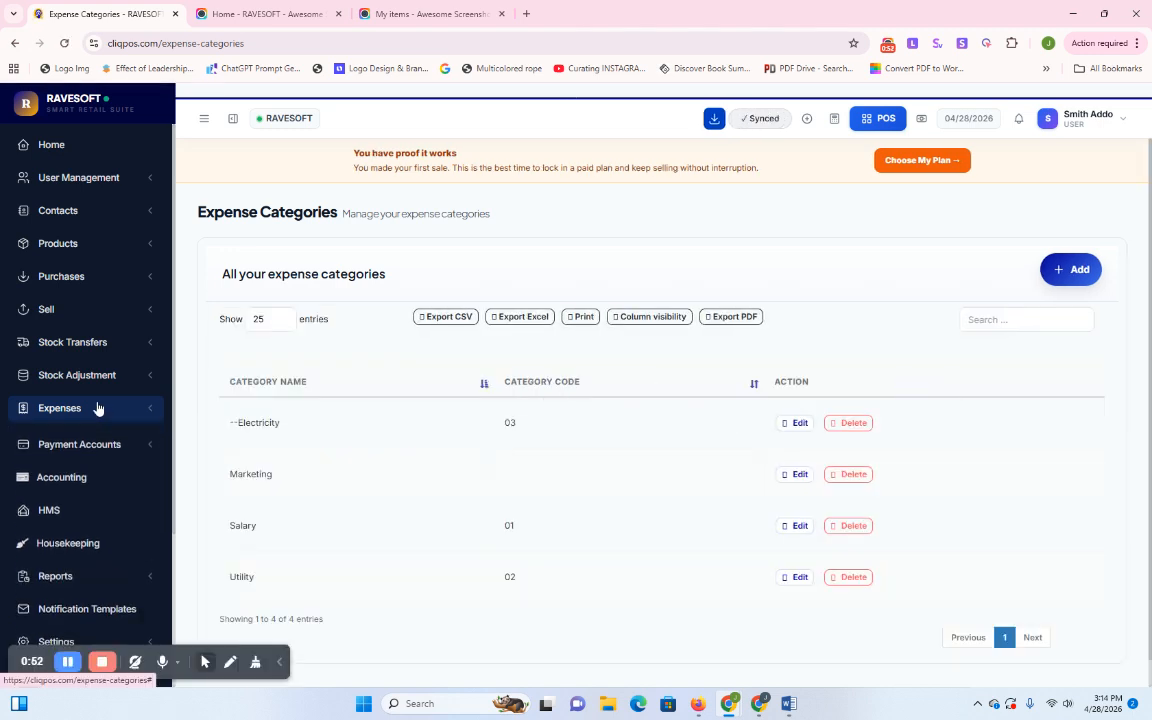
click(95, 408)
click(64, 456)
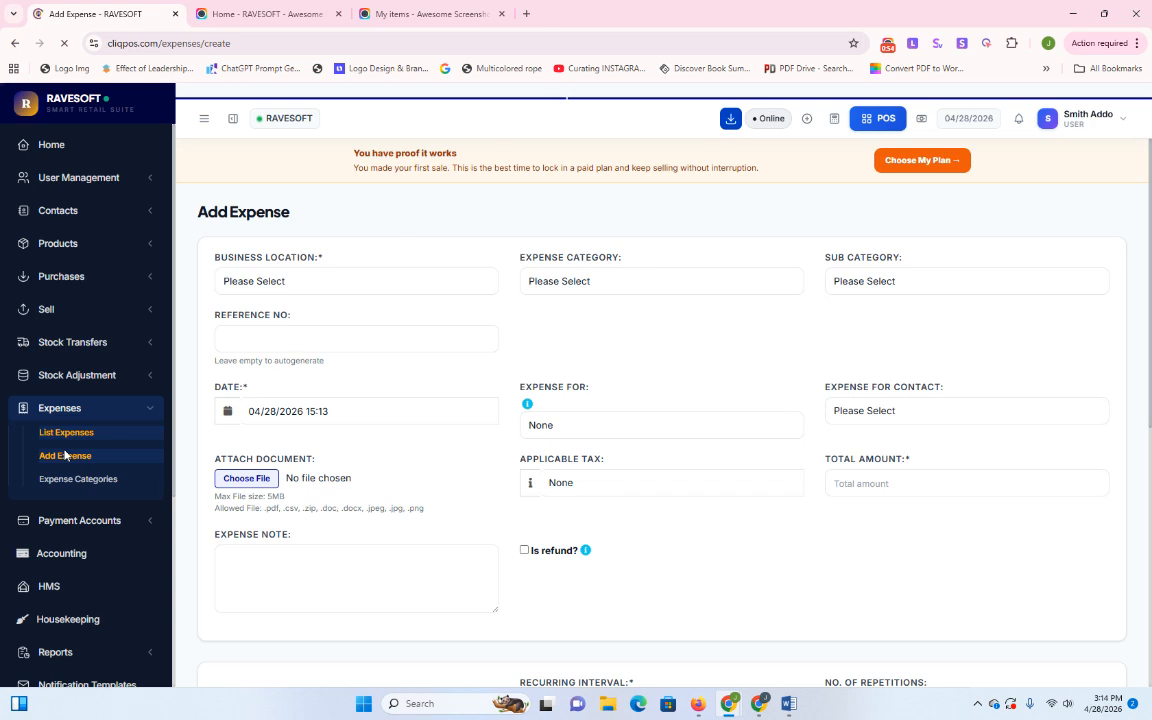
Set location RAVESOFT (BL0001), category Utility (replacing Marketing) and sub category Electricity
click(290, 283)
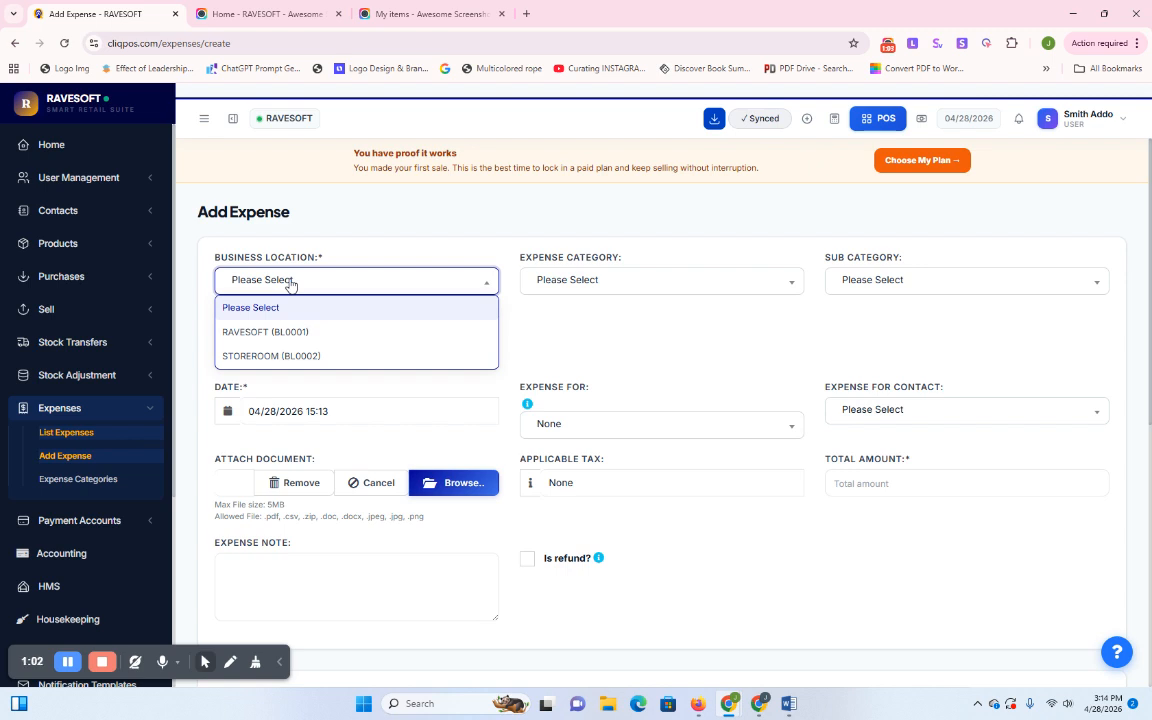
click(285, 333)
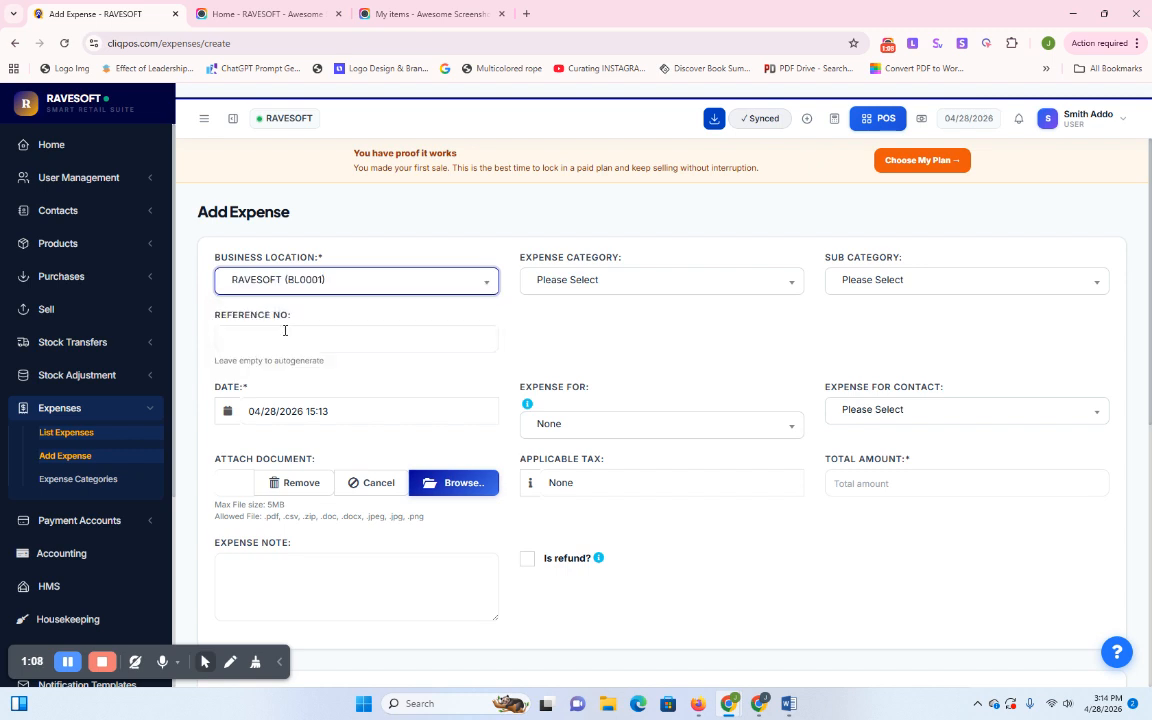
click(557, 282)
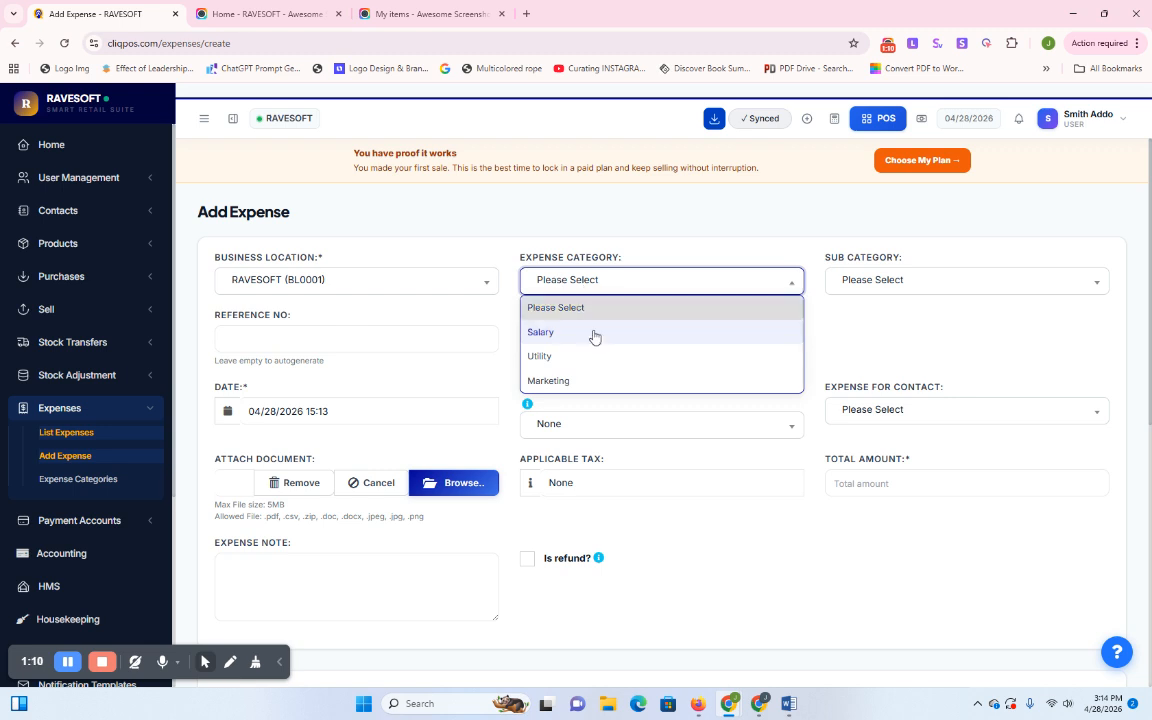
click(563, 383)
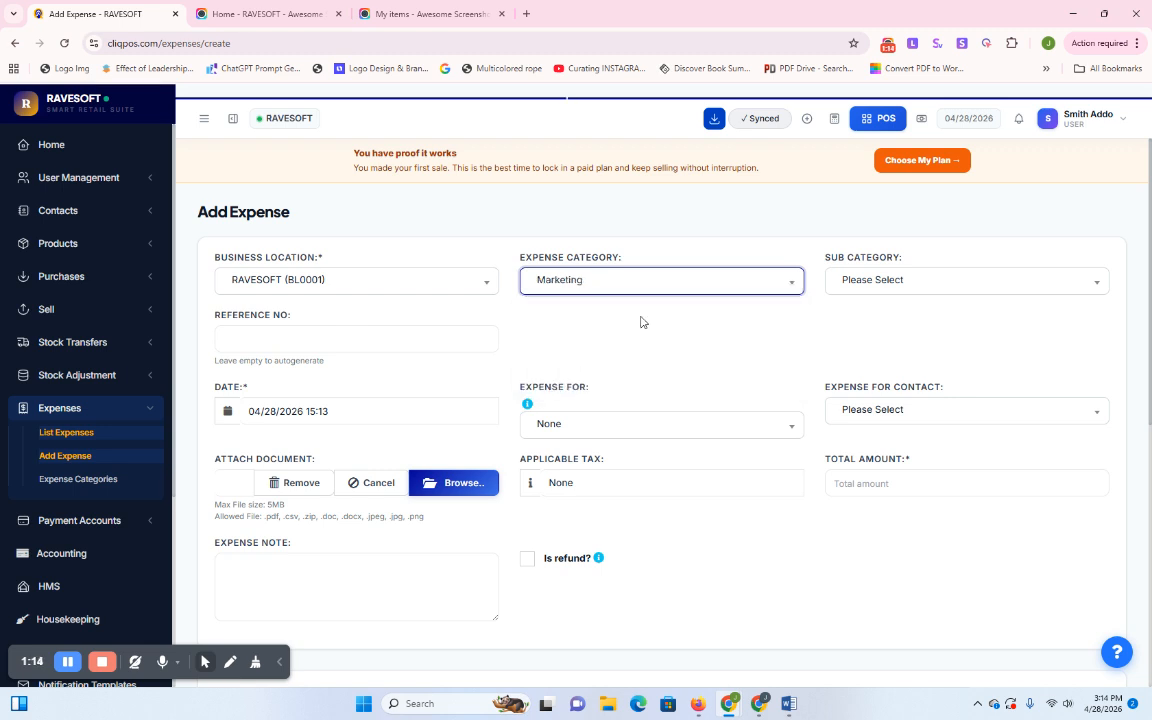
click(628, 283)
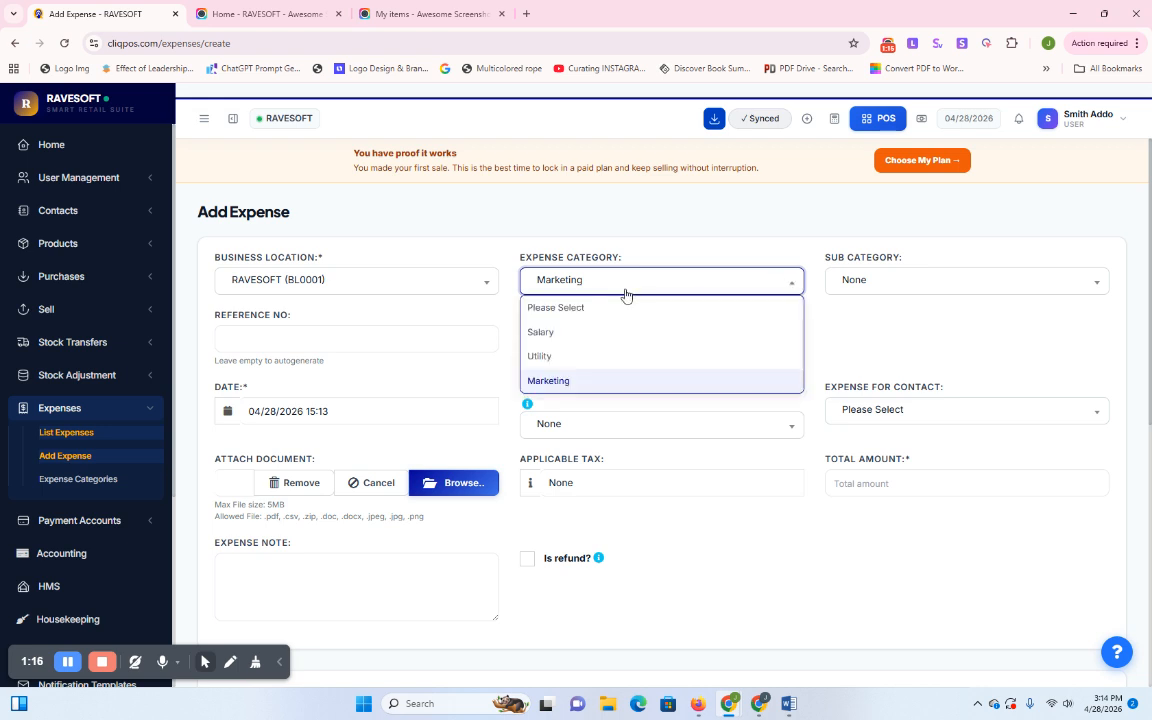
click(585, 354)
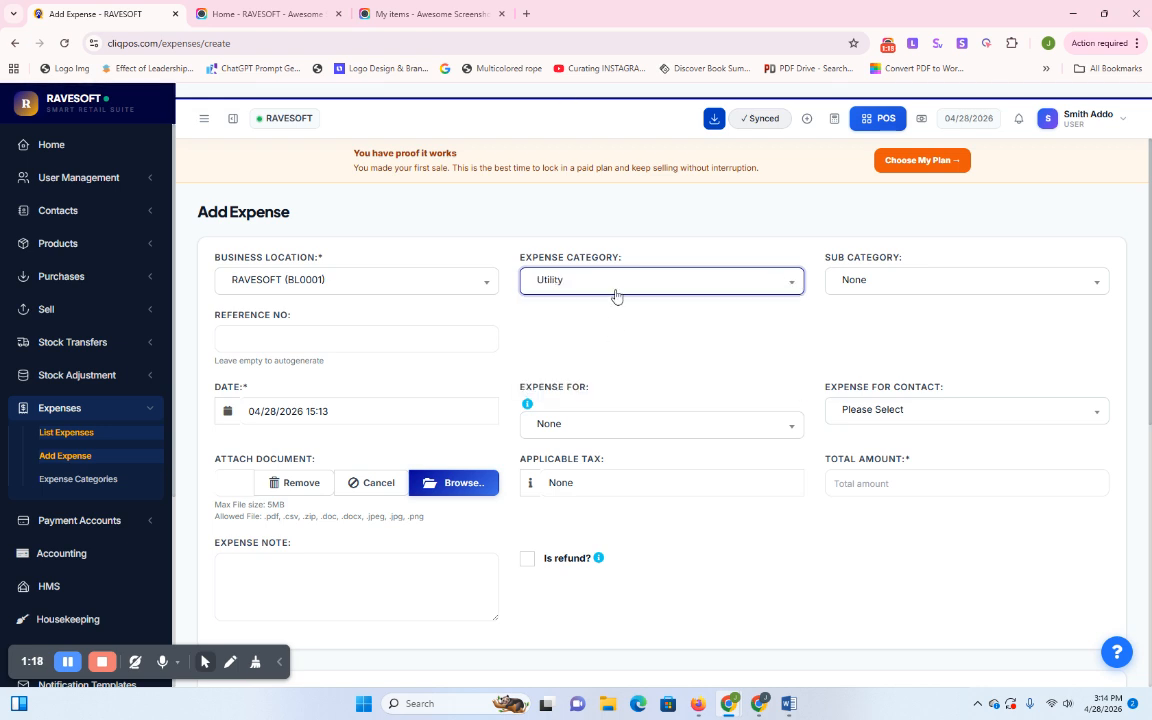
click(859, 283)
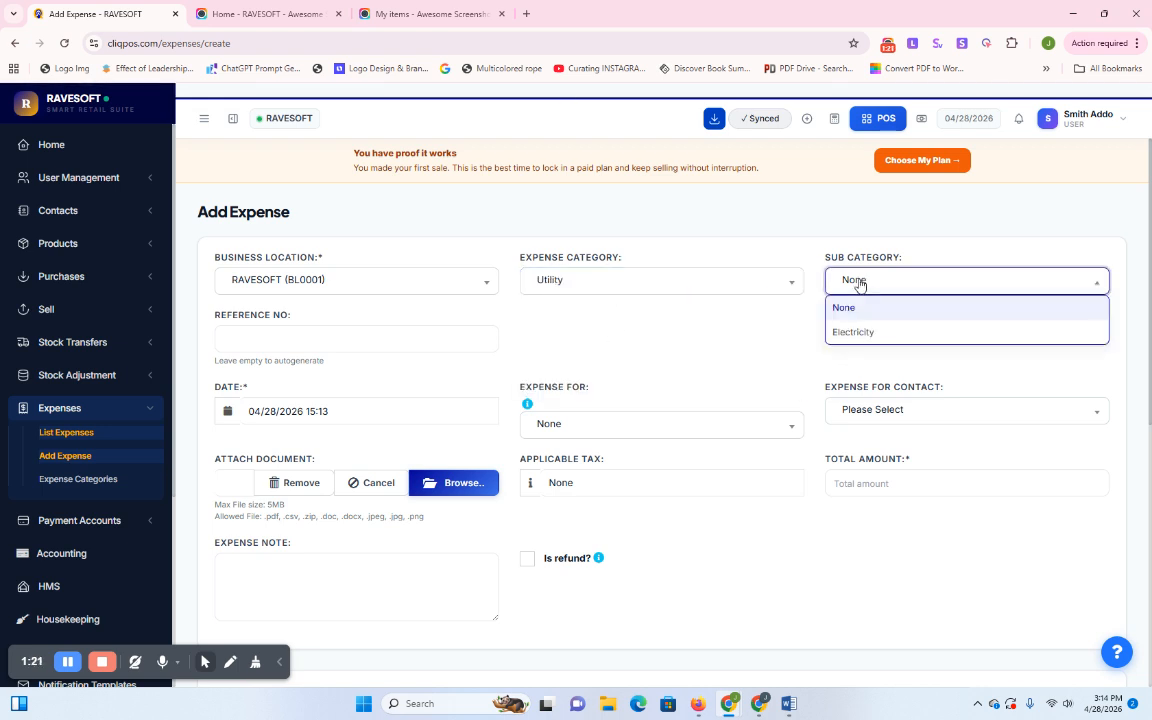
click(856, 334)
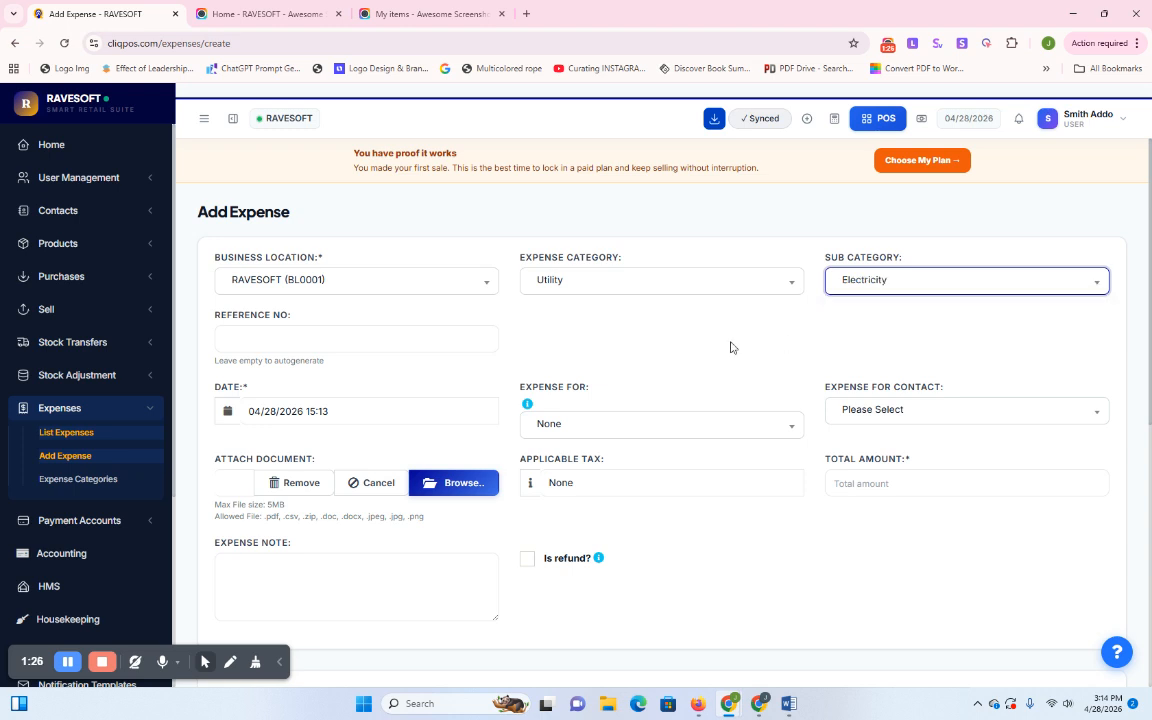
scroll(710, 345, down, 2)
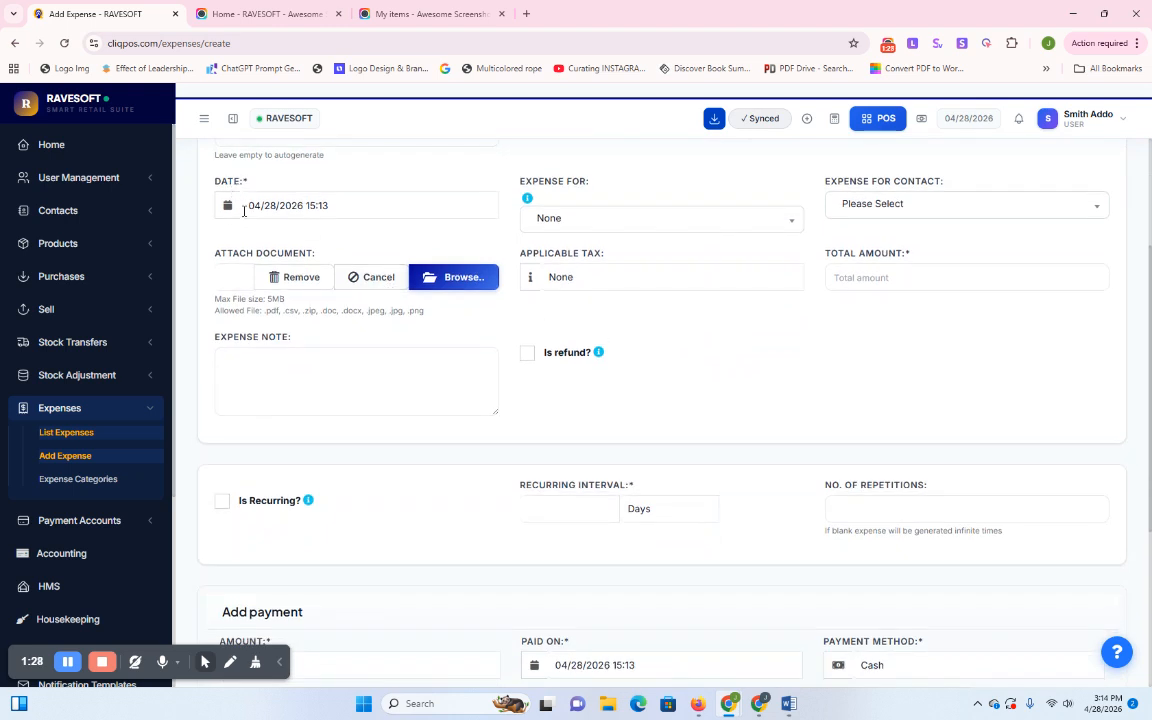
click(613, 224)
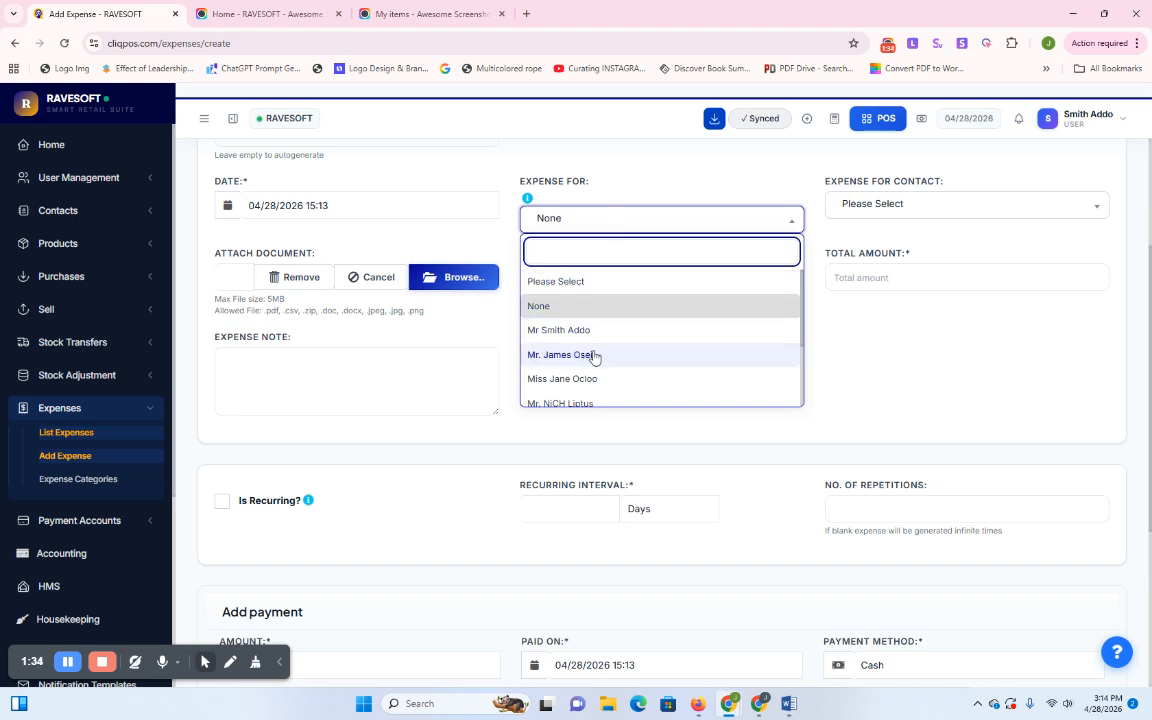
click(571, 330)
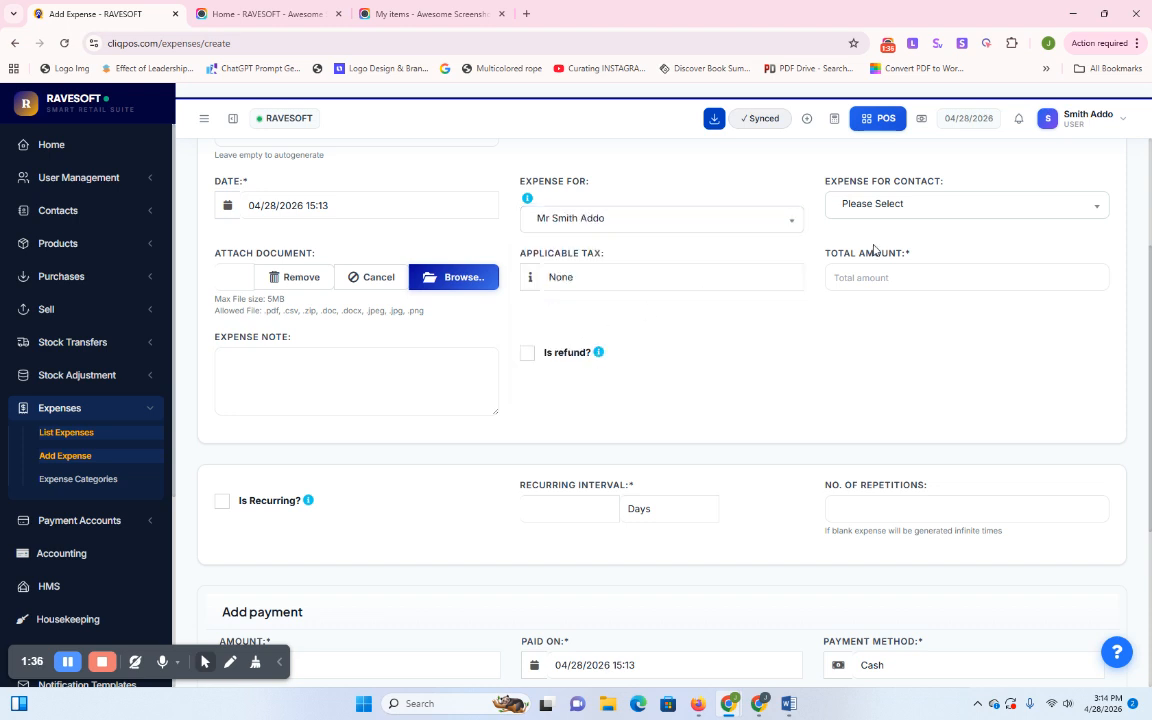
click(915, 204)
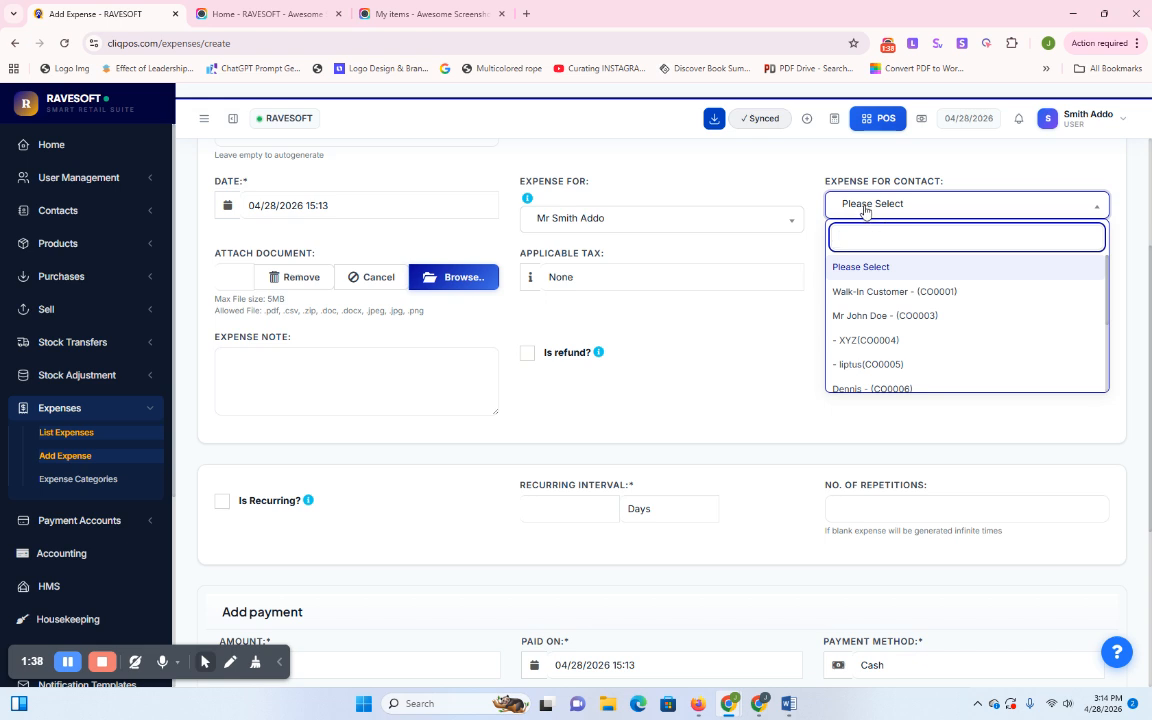
click(805, 190)
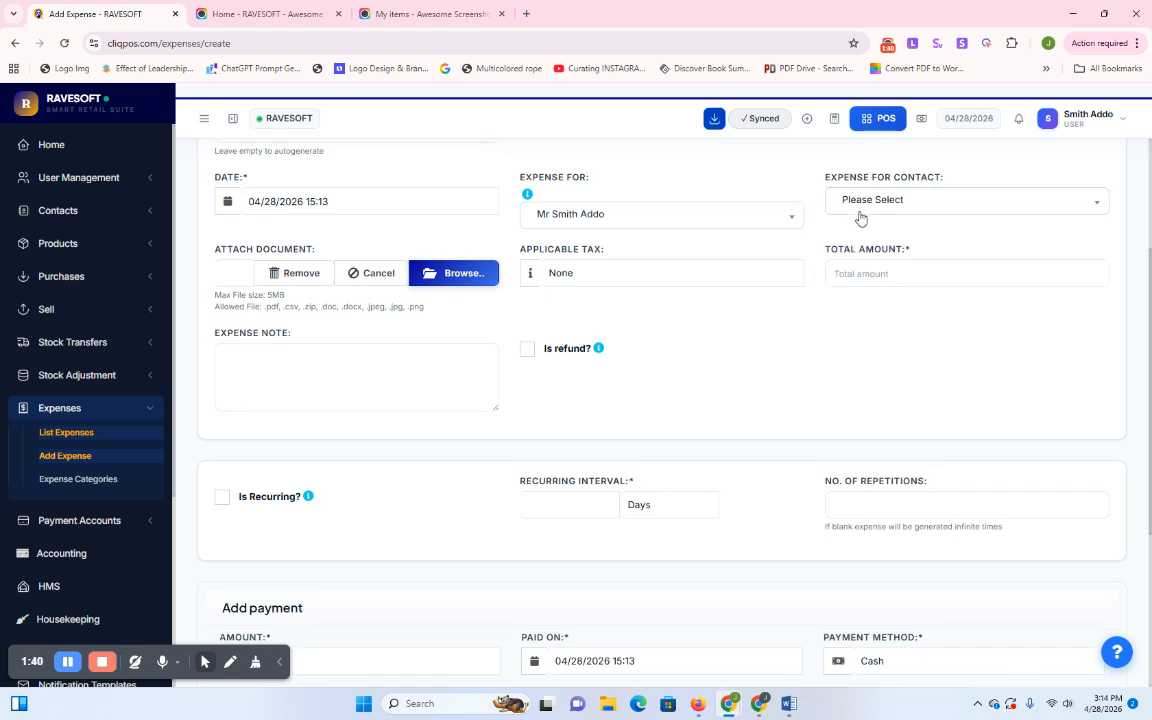
scroll(854, 214, down, 1)
scroll(854, 214, up, 2)
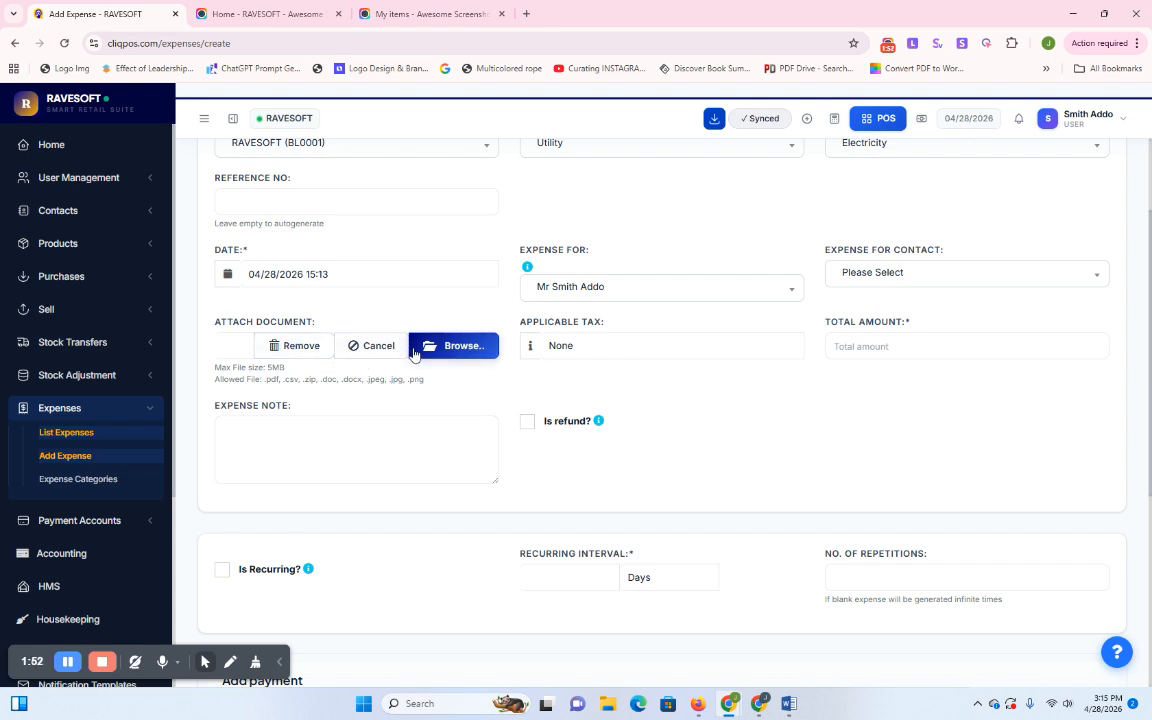
Leave Applicable Tax at None and enter a Total Amount of 300
click(600, 352)
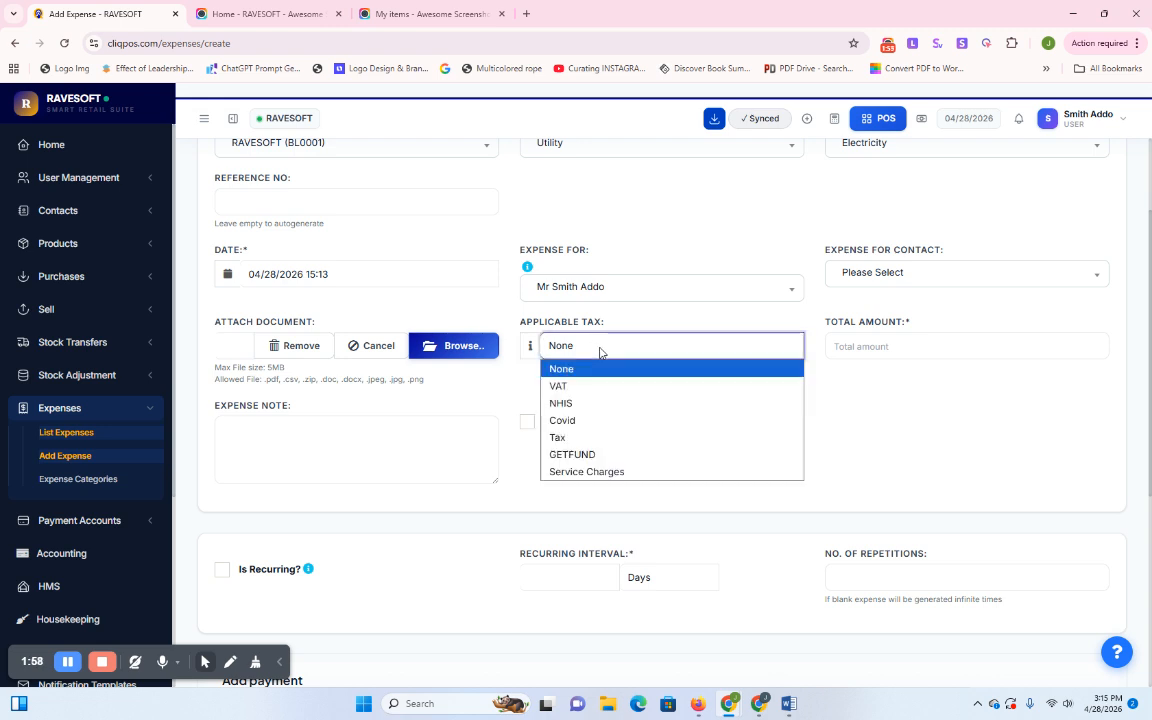
click(830, 402)
click(663, 350)
click(662, 347)
scroll(668, 337, down, 3)
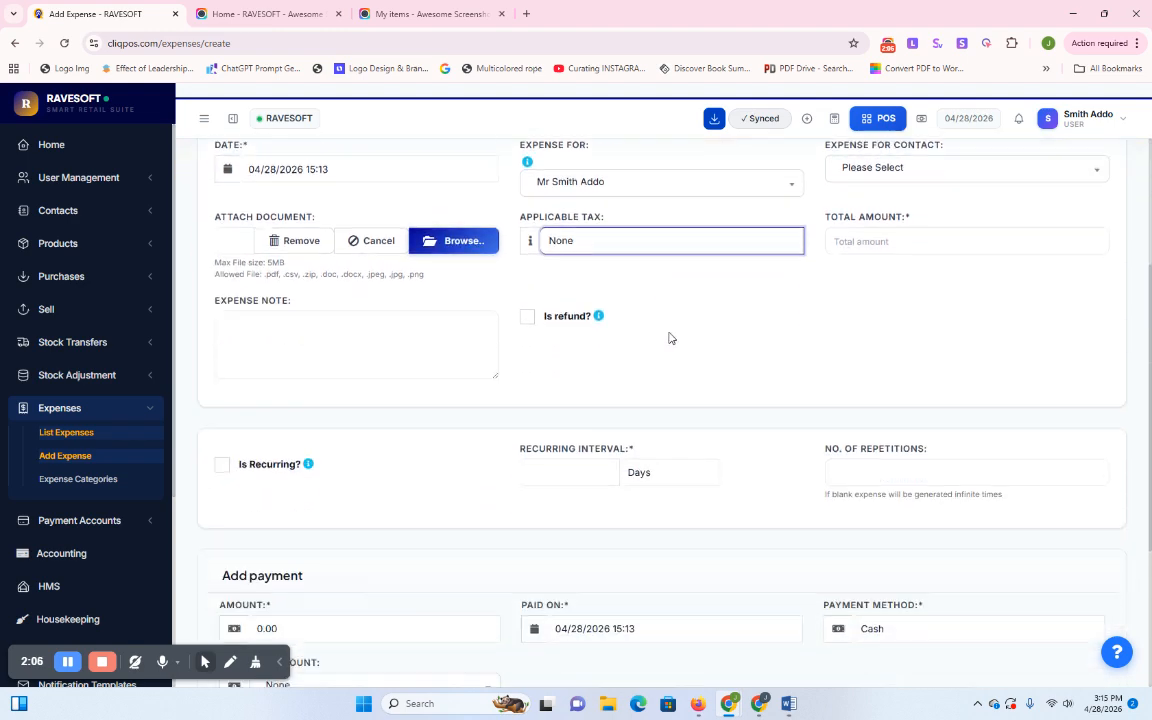
scroll(767, 328, up, 3)
click(890, 482)
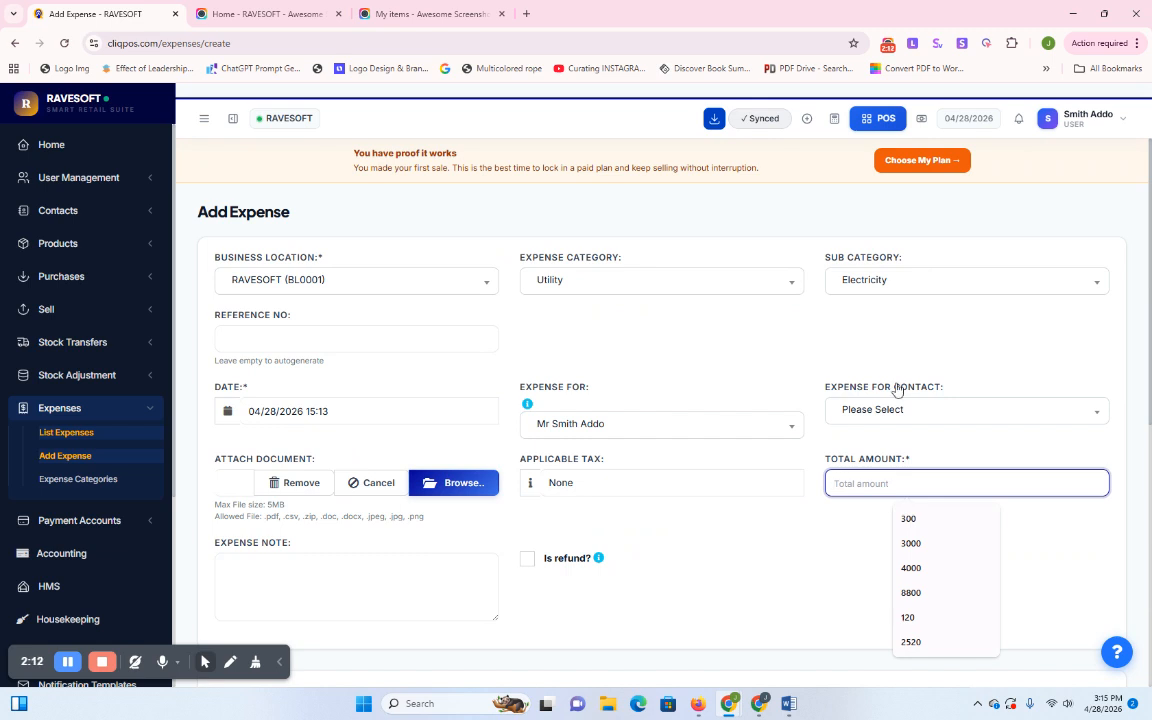
click(907, 519)
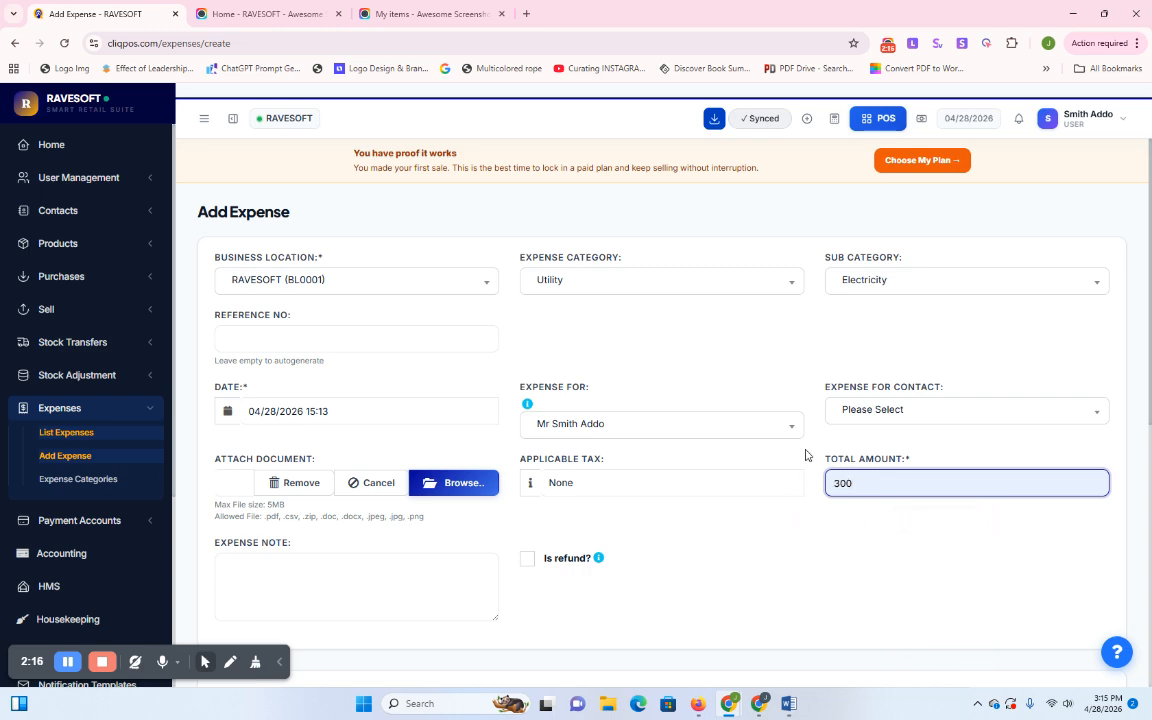
Mark the expense as recurring with a Months interval and start filling No. of Repetitions
scroll(828, 455, down, 3)
scroll(851, 313, down, 2)
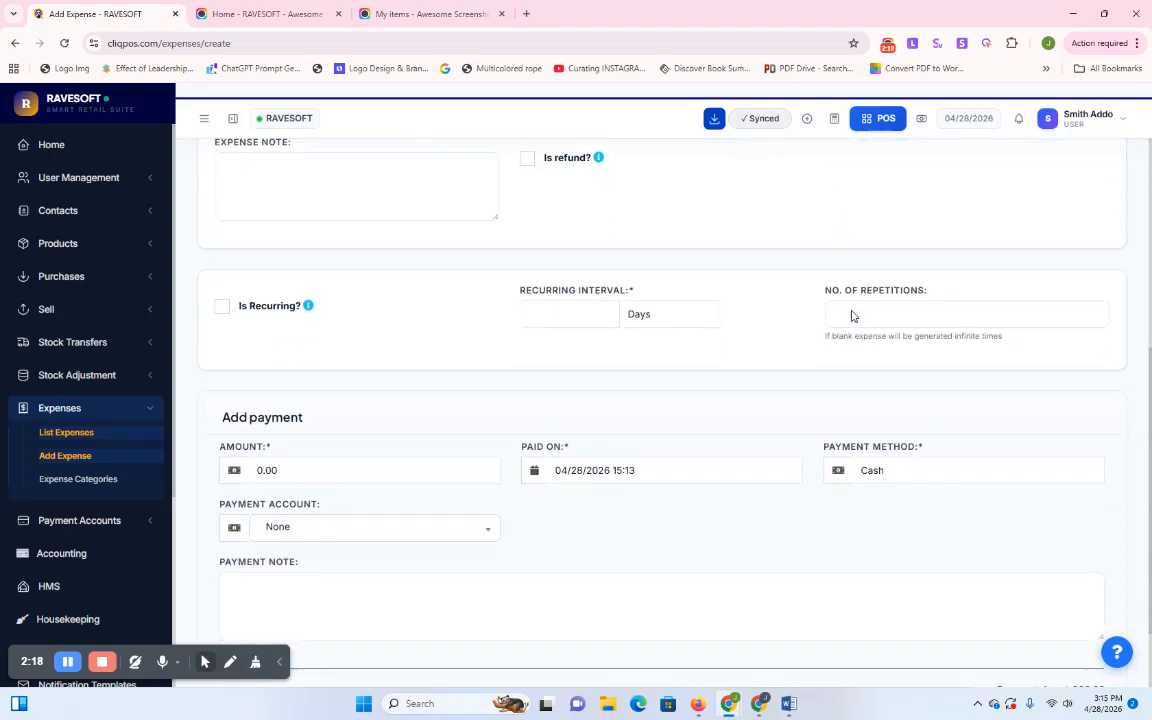
scroll(851, 311, down, 1)
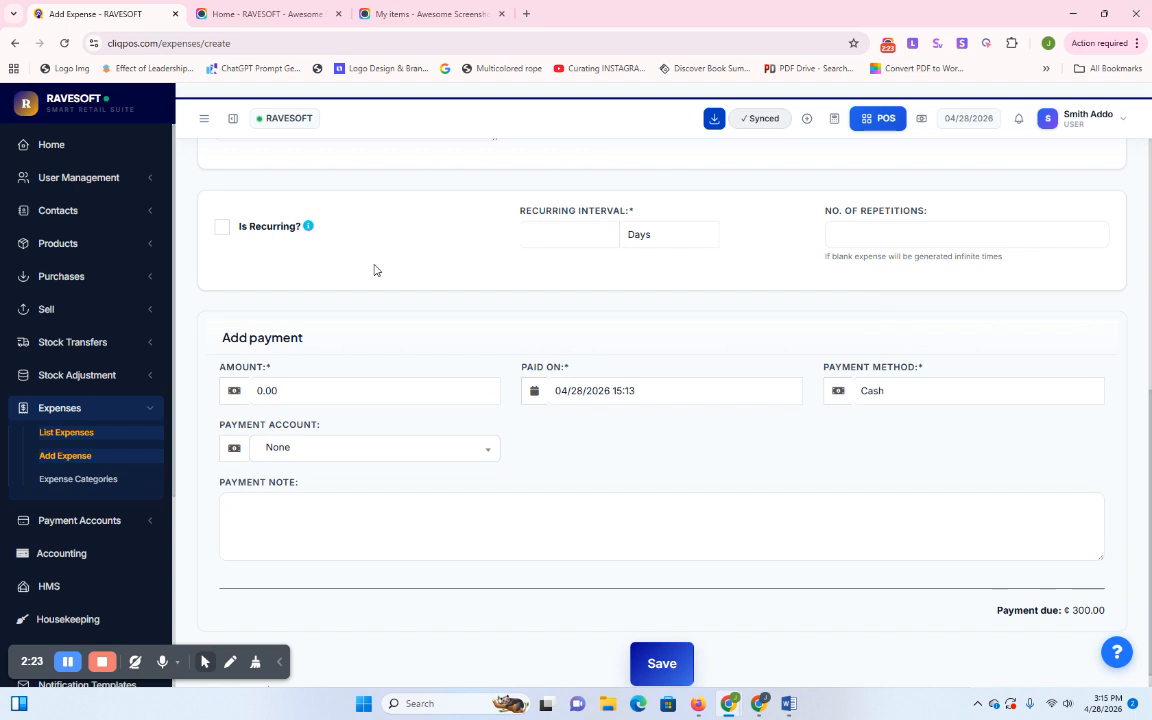
click(222, 228)
click(568, 233)
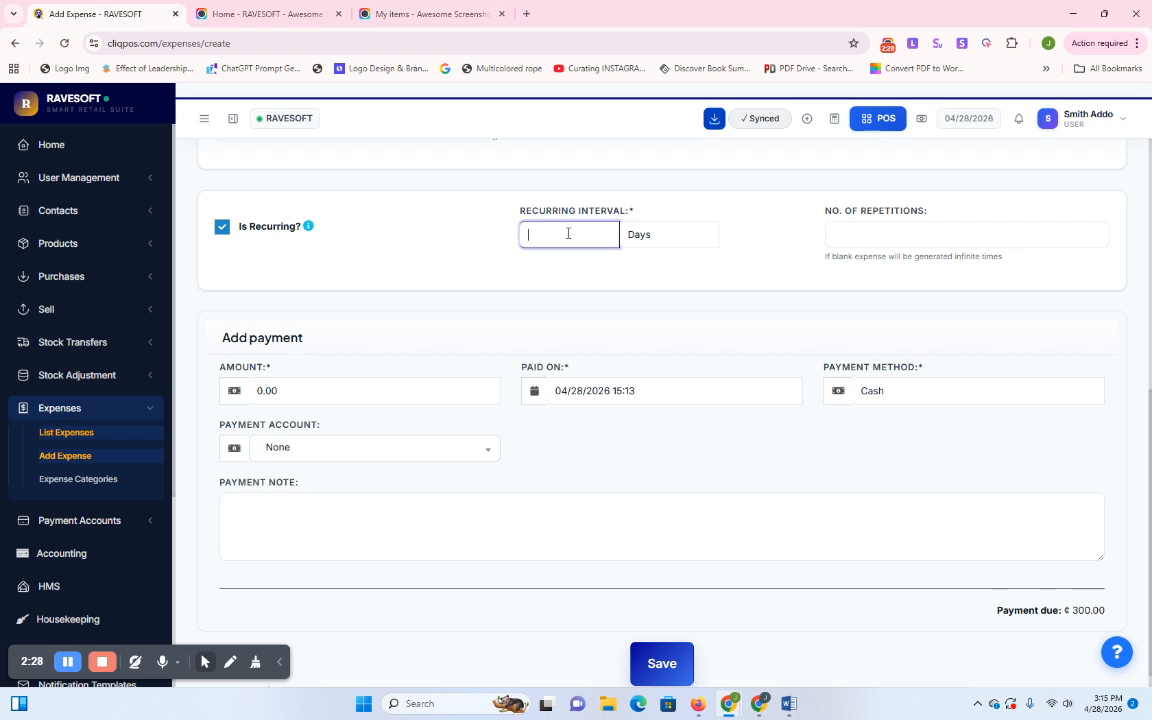
click(660, 236)
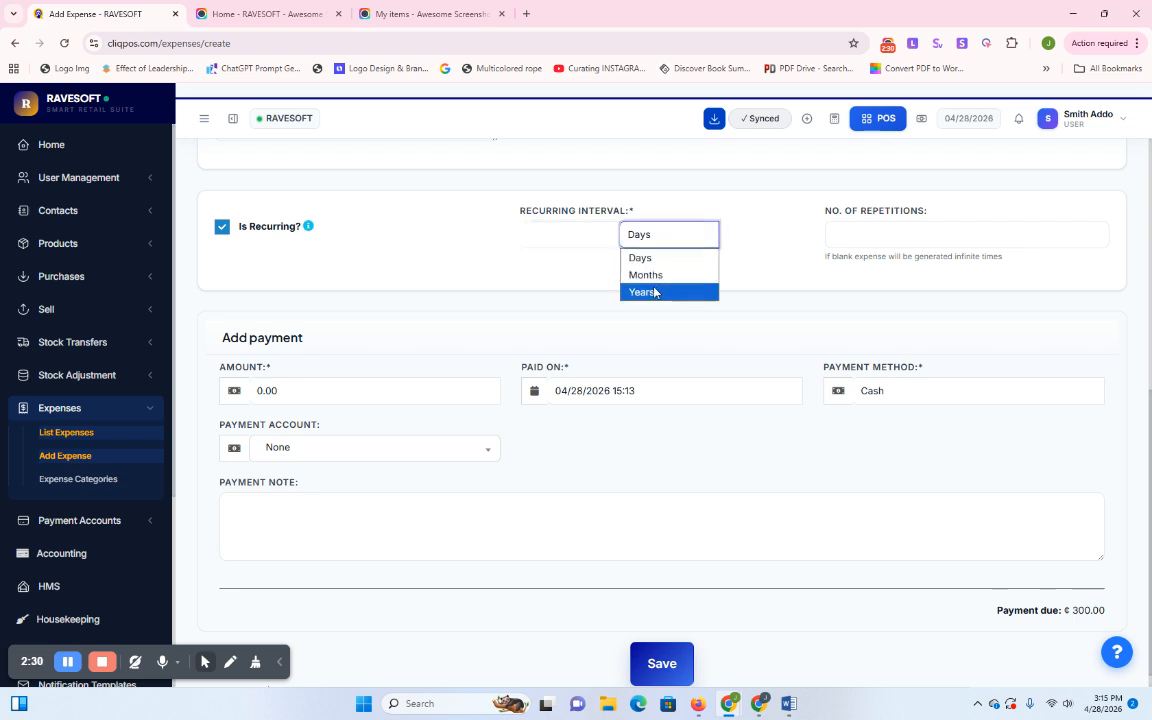
click(652, 276)
click(557, 233)
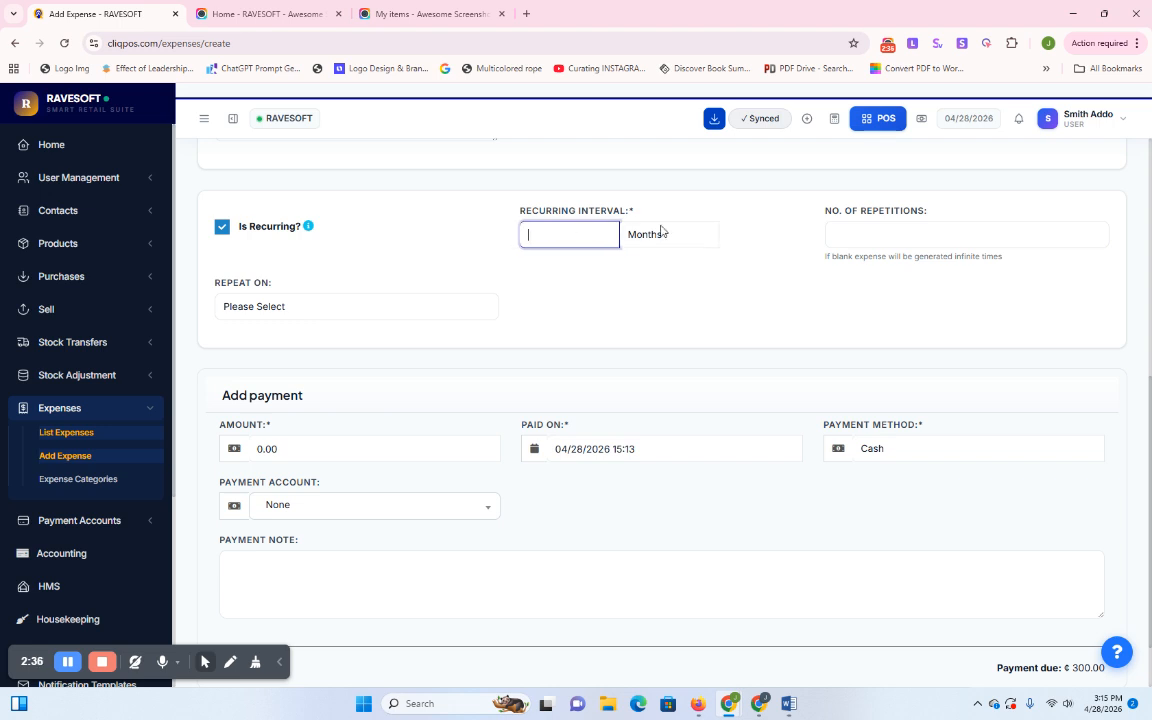
click(848, 233)
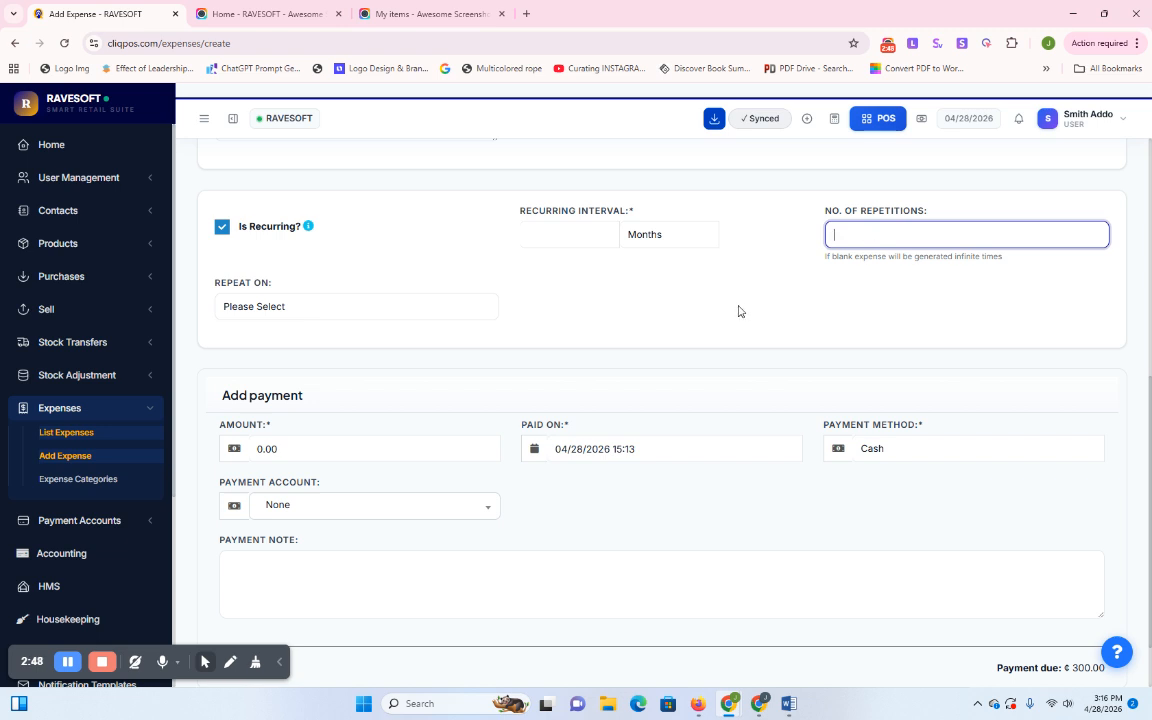
scroll(756, 287, down, 1)
scroll(775, 286, up, 1)
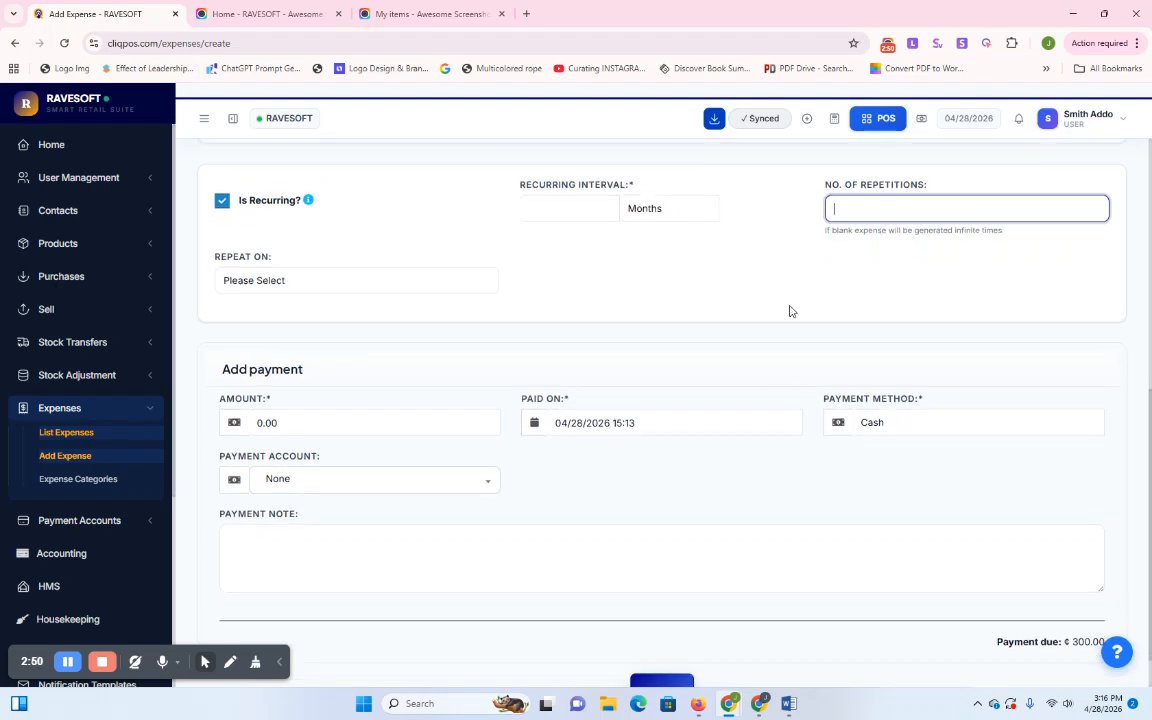
scroll(792, 311, down, 1)
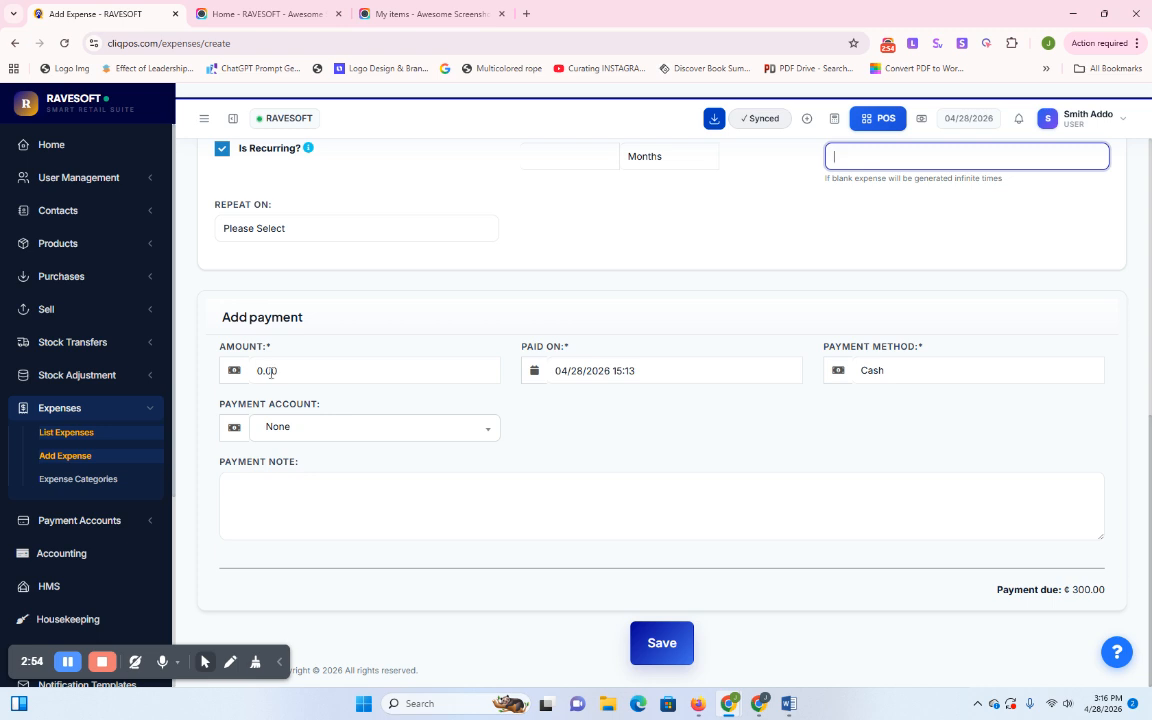
scroll(764, 218, up, 2)
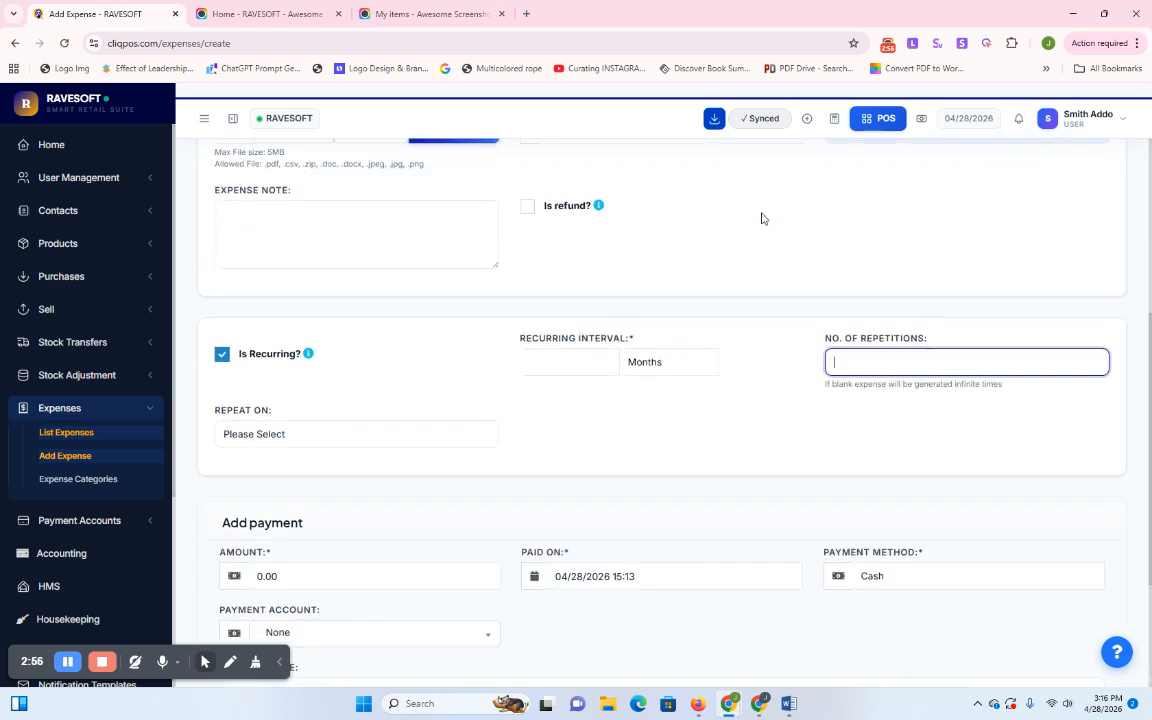
Turn recurrence back off and select the payment Amount field, still 0.00
click(222, 354)
scroll(573, 365, down, 2)
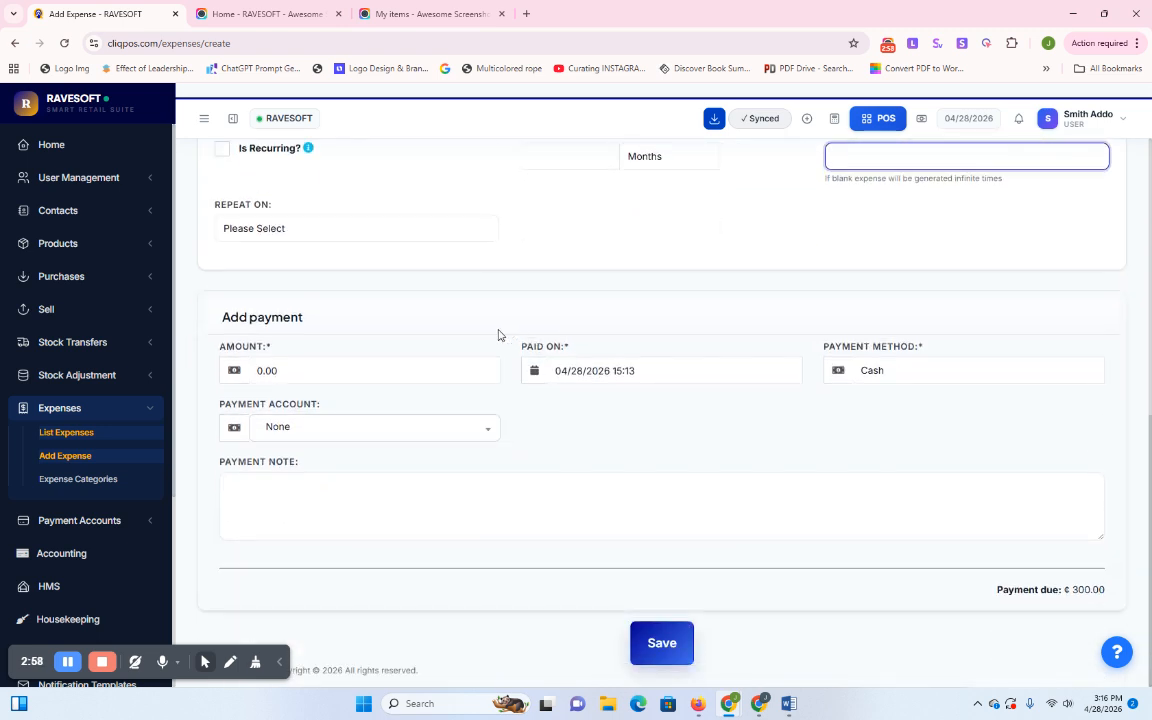
click(266, 370)
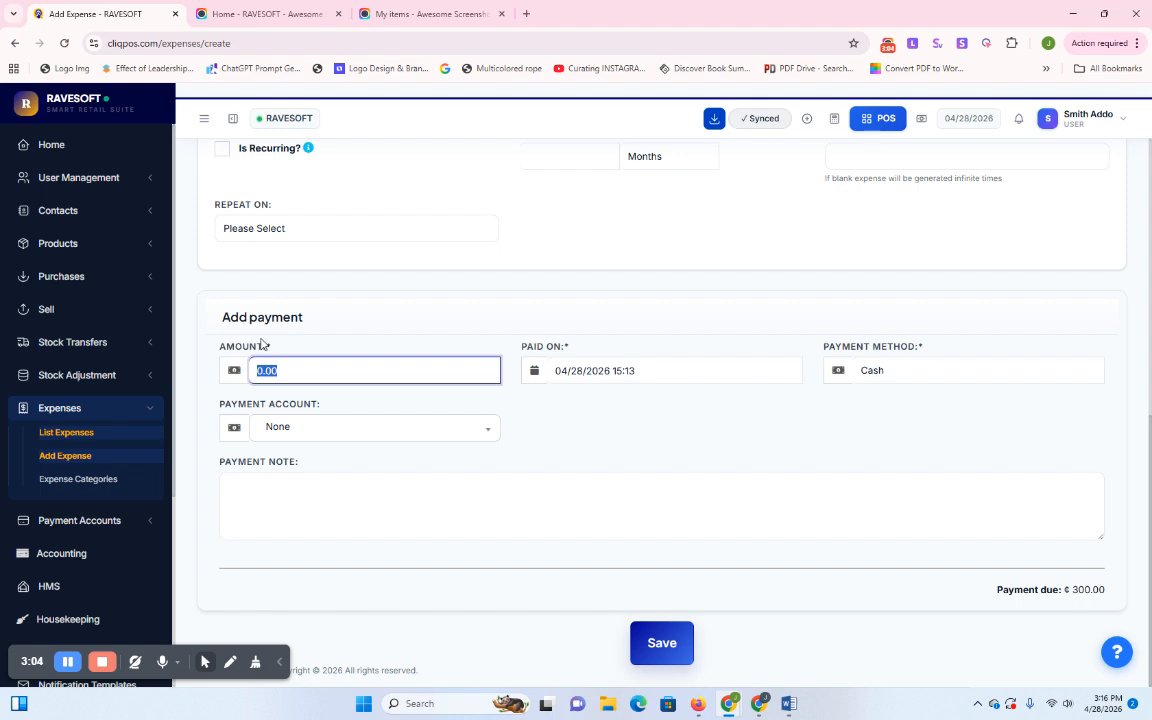
scroll(535, 432, up, 6)
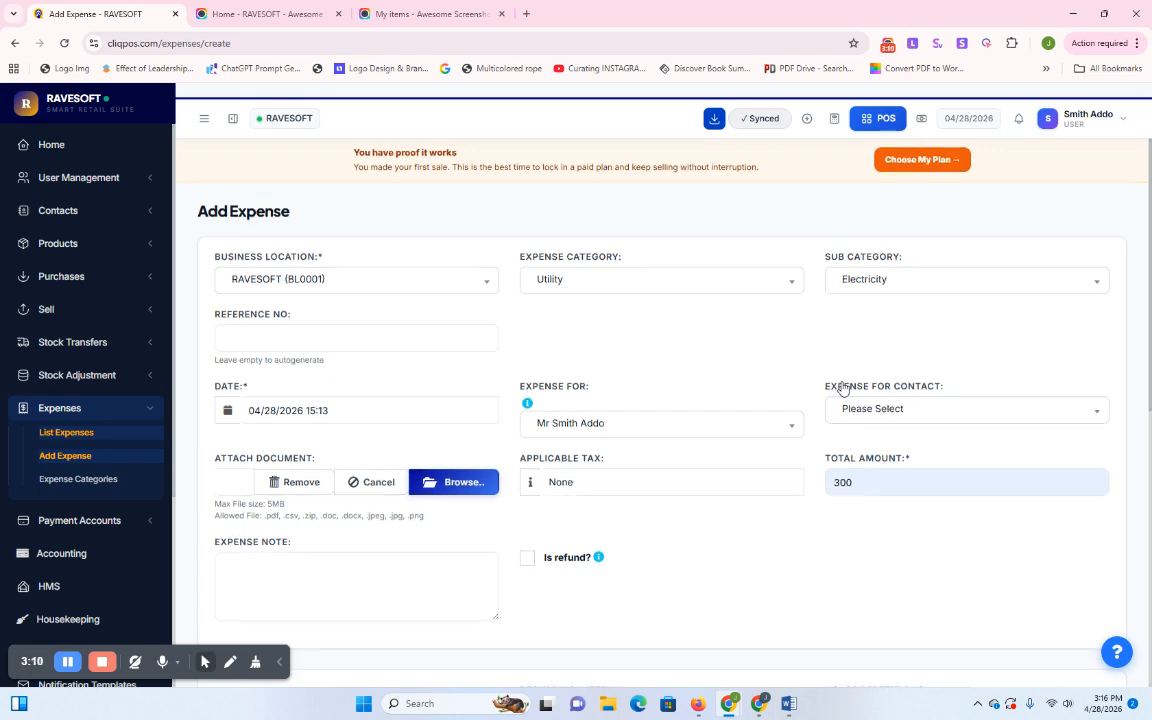
scroll(843, 388, down, 4)
scroll(841, 386, up, 4)
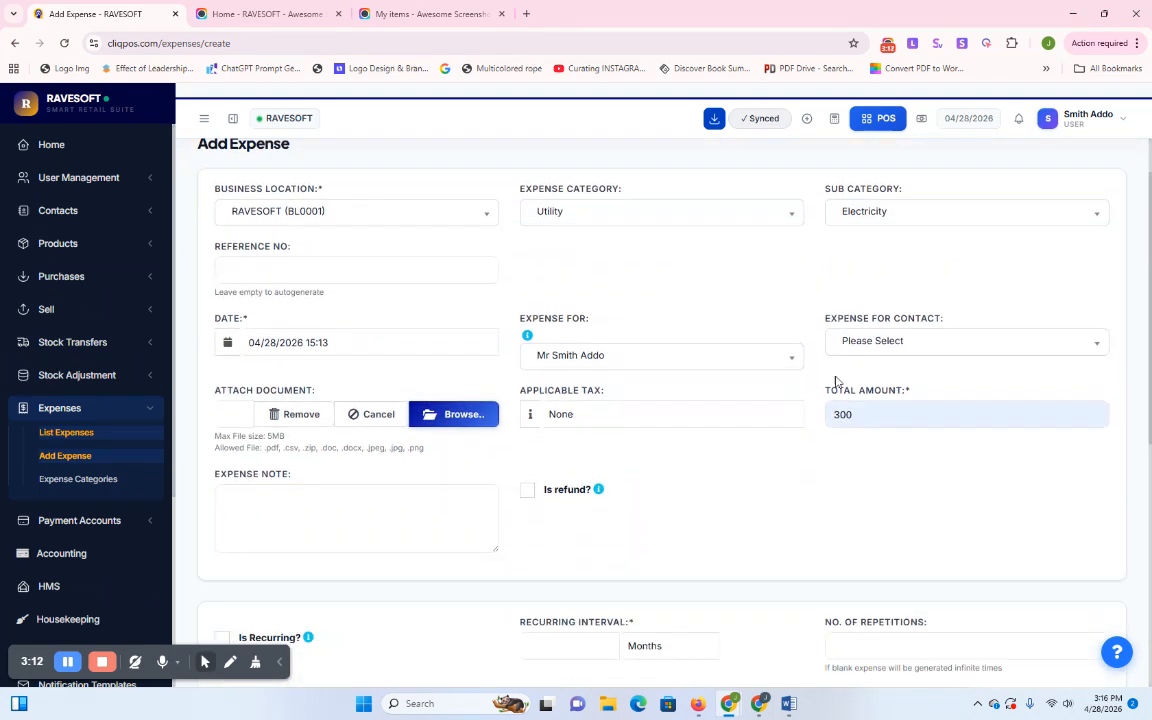
scroll(837, 382, up, 1)
scroll(848, 384, down, 7)
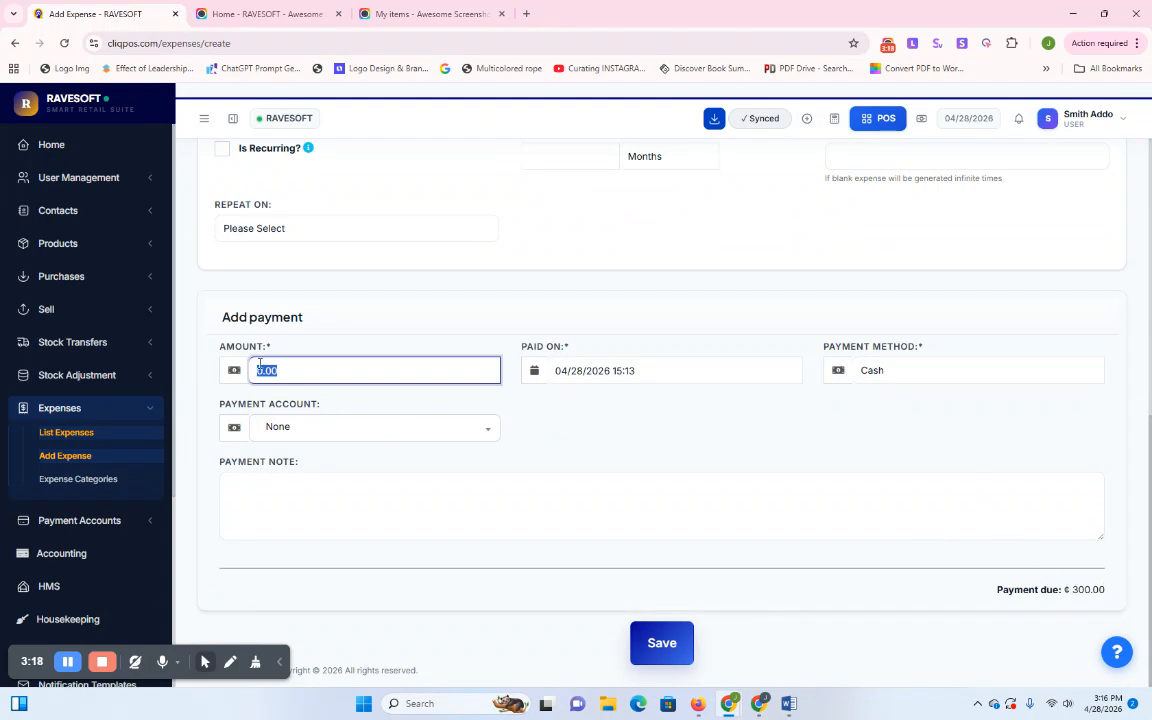
Enter a payment amount of 300, bringing payment due to 0.00, with Cash as method
text(30)
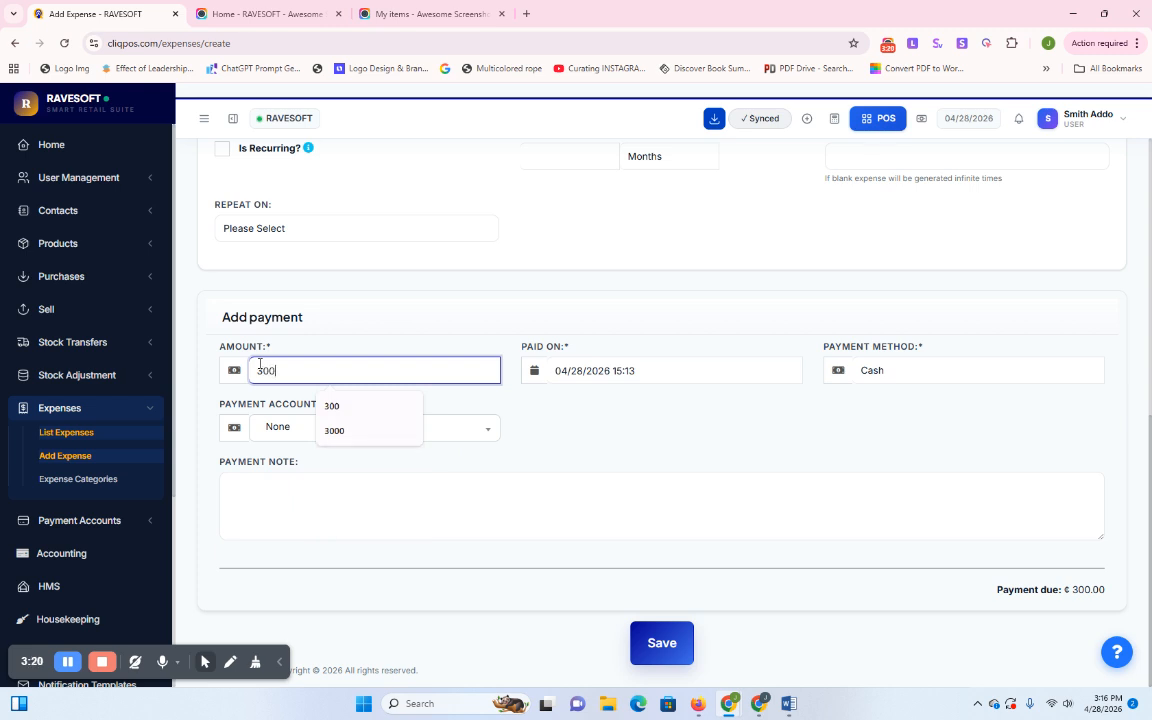
click(573, 432)
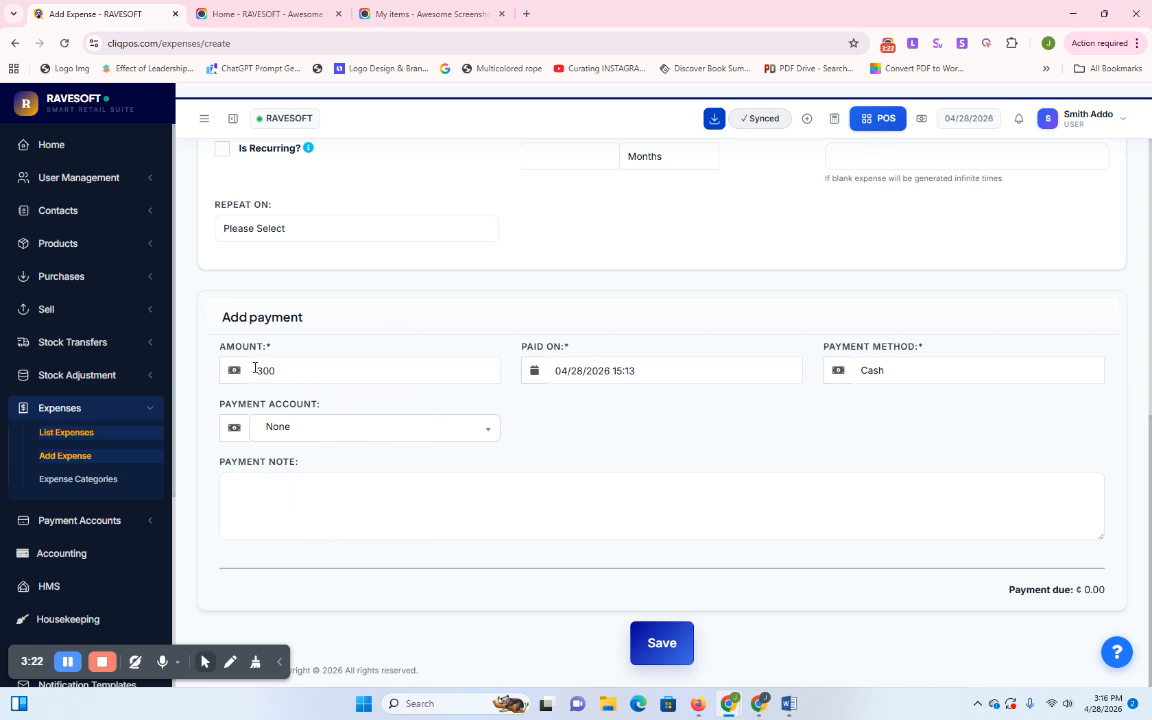
click(258, 373)
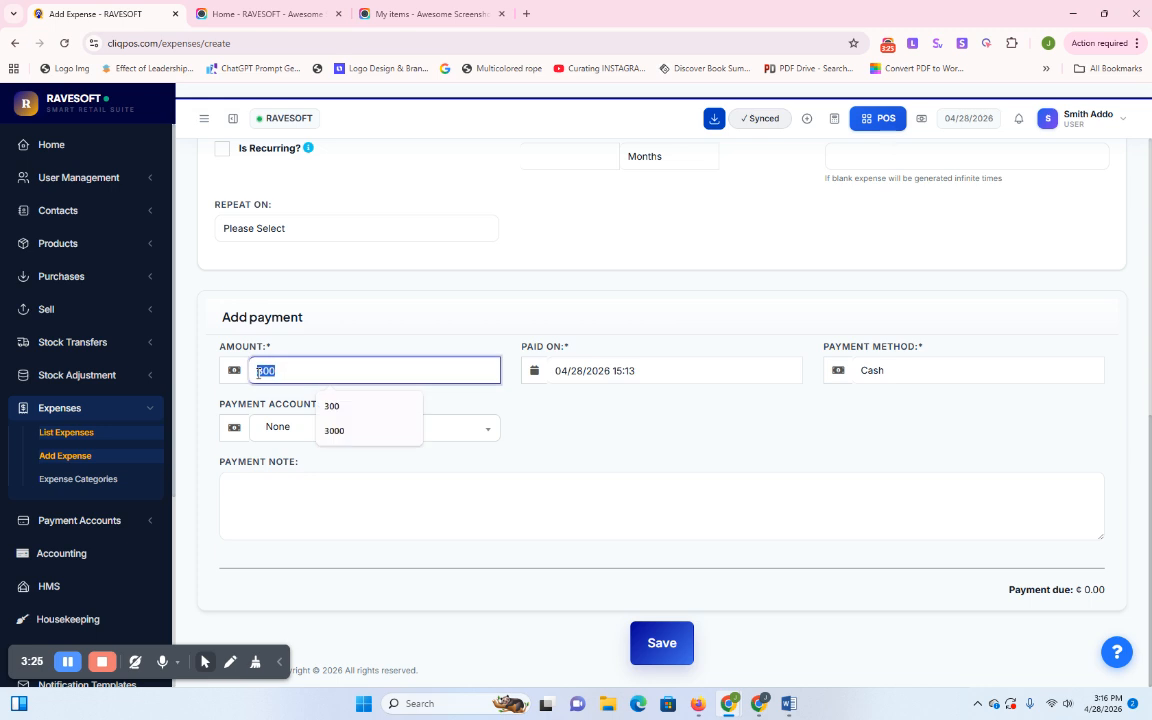
text(0)
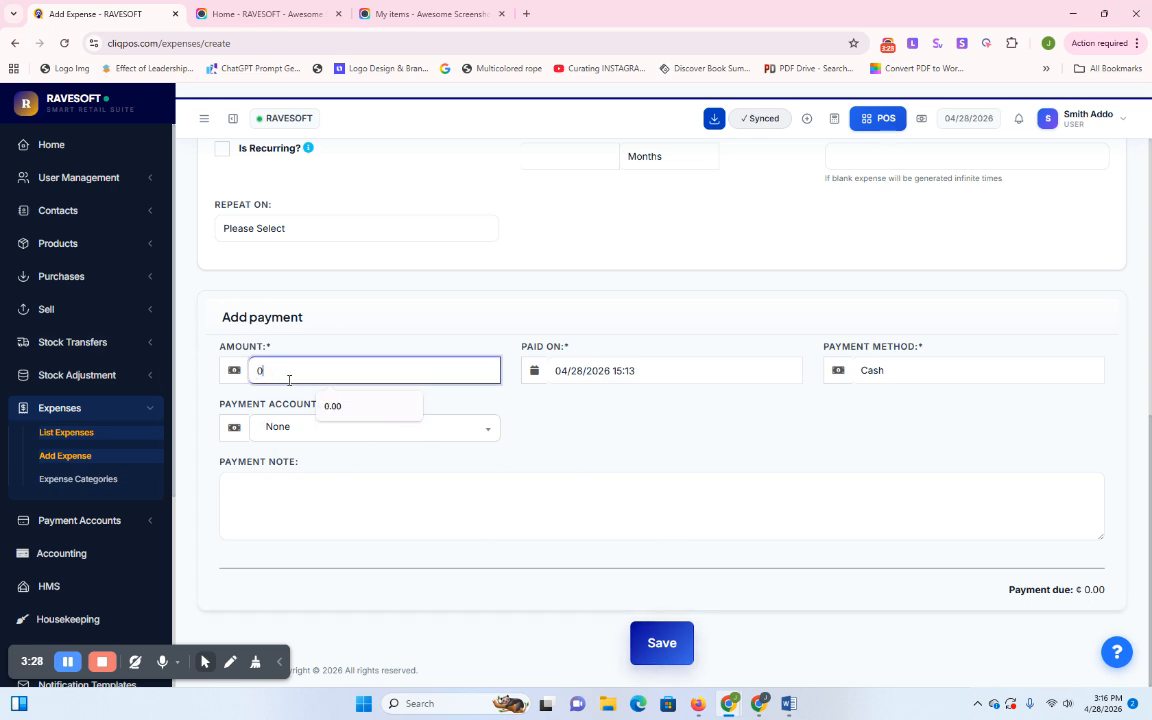
drag(278, 372, 250, 366)
text(300)
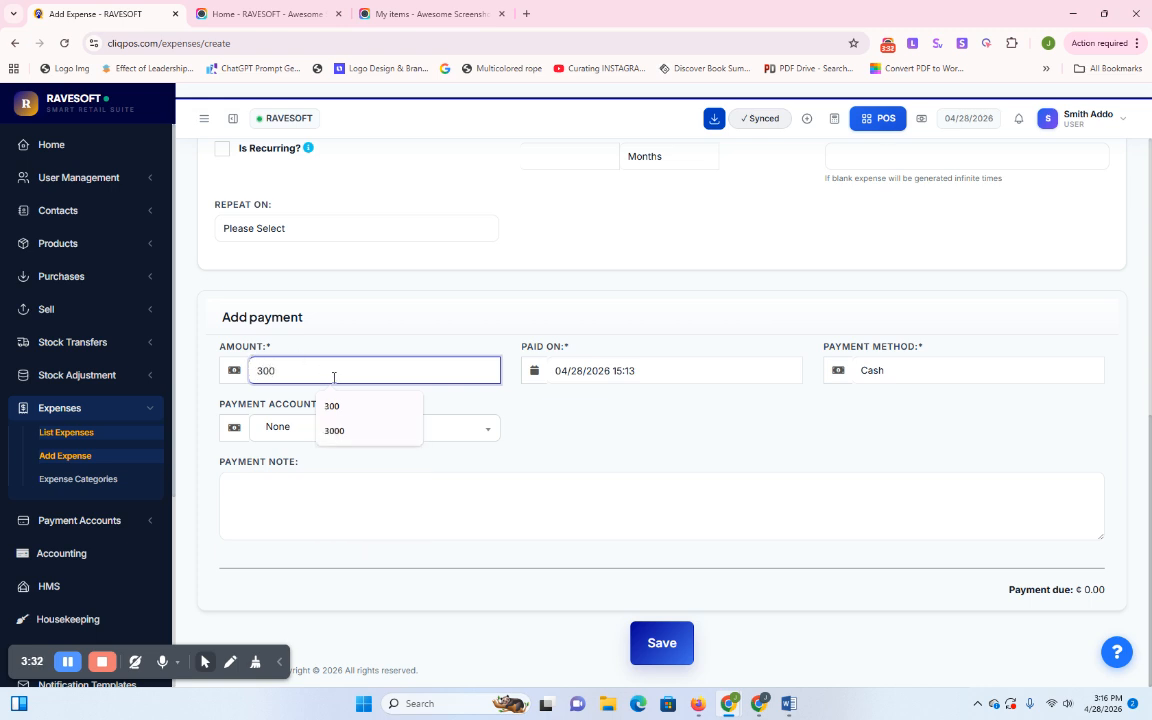
click(555, 429)
click(918, 376)
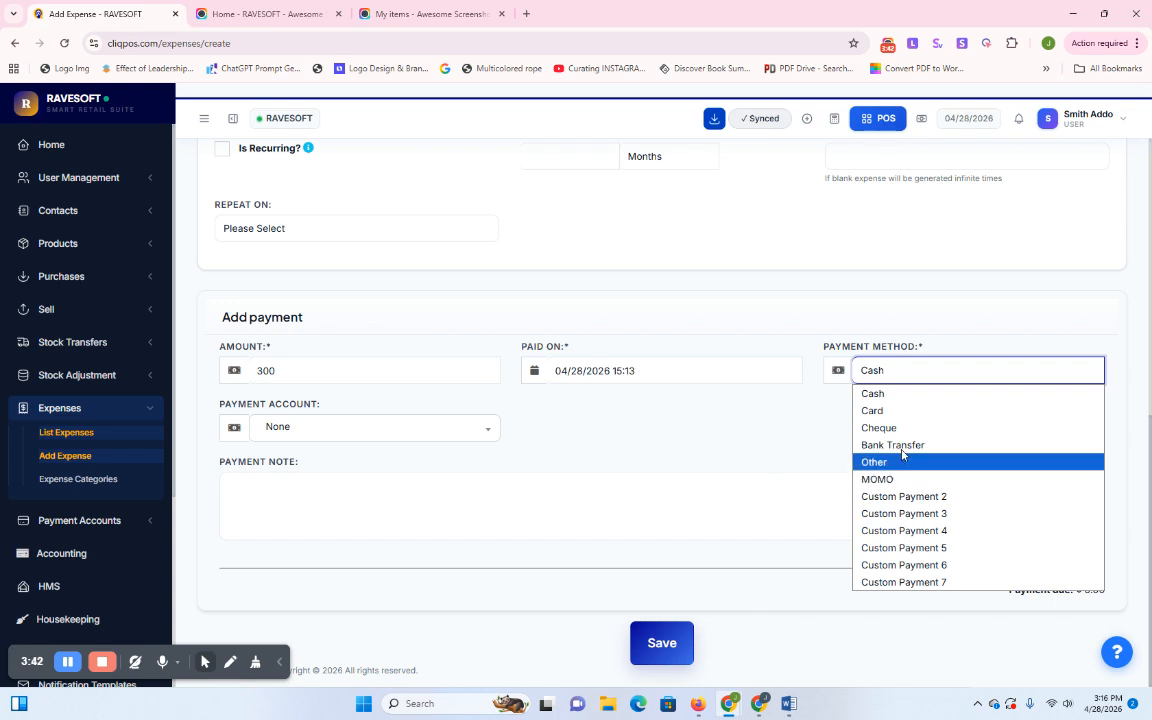
Keep Cash as the payment method, review the form, and save the 300 Utility/Electricity expense
click(885, 374)
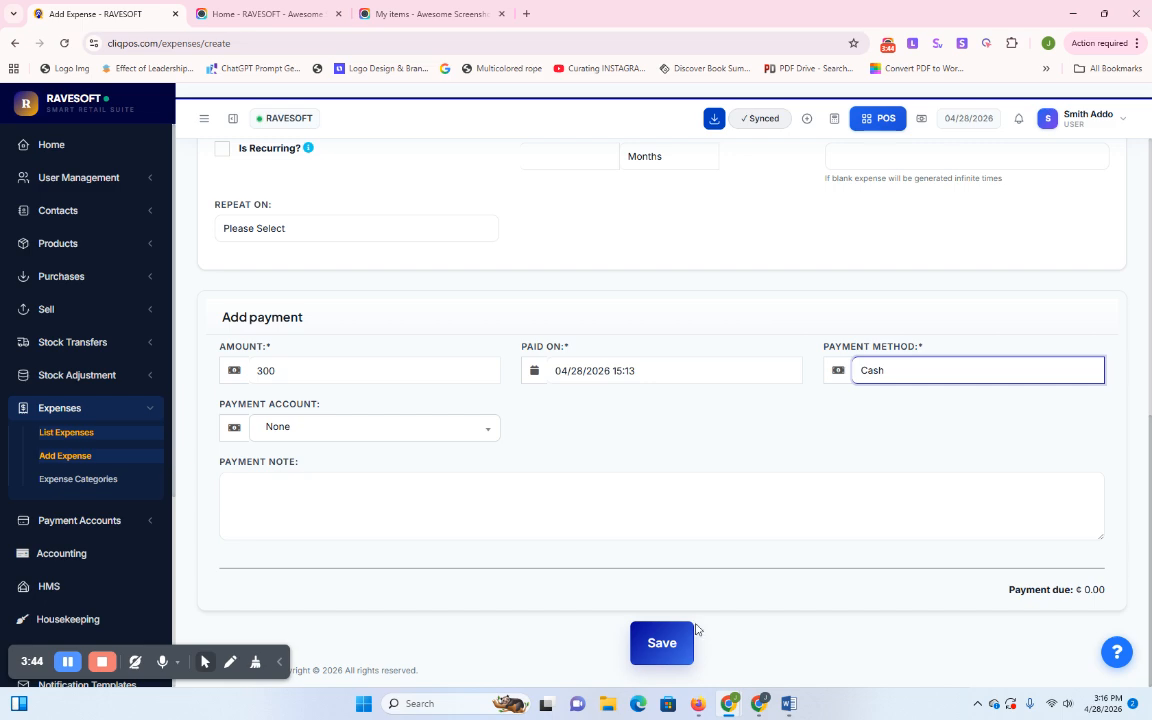
click(658, 643)
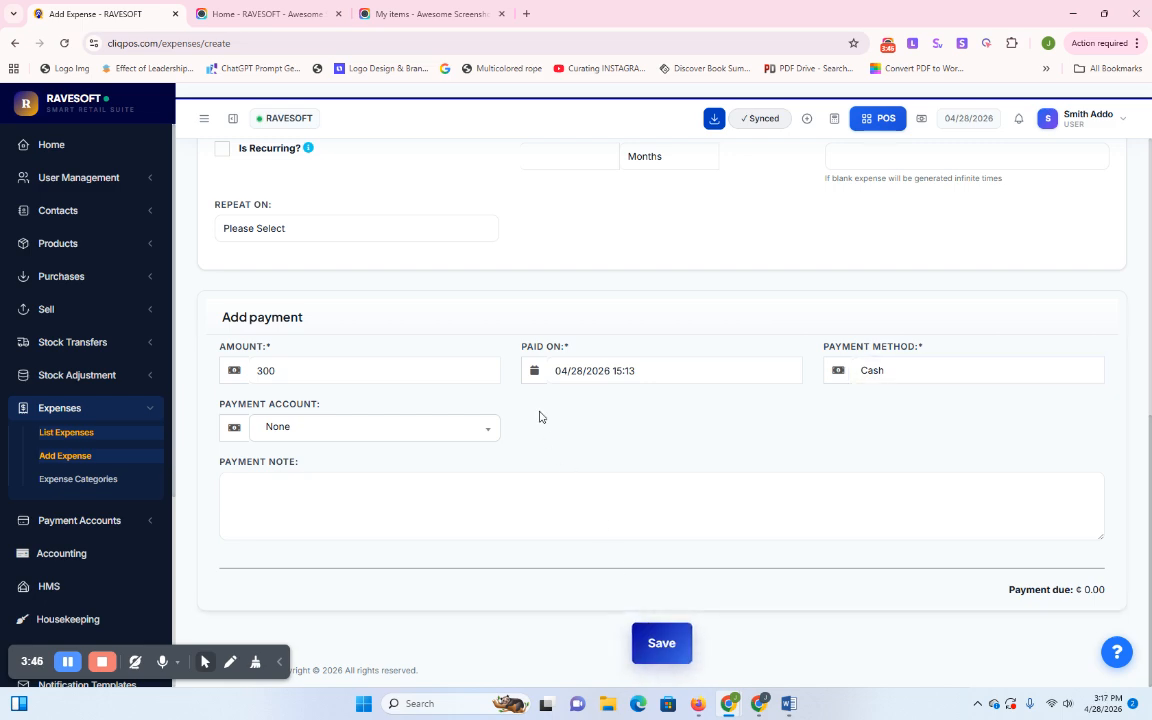
scroll(569, 465, up, 10)
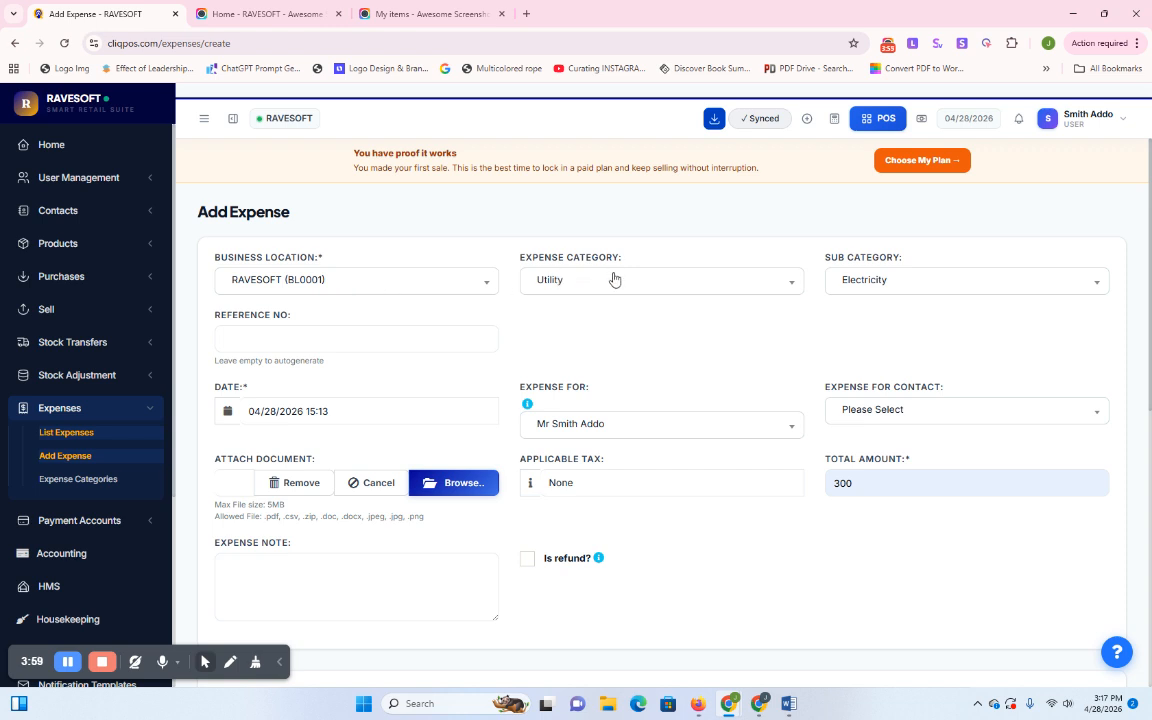
scroll(486, 395, down, 1)
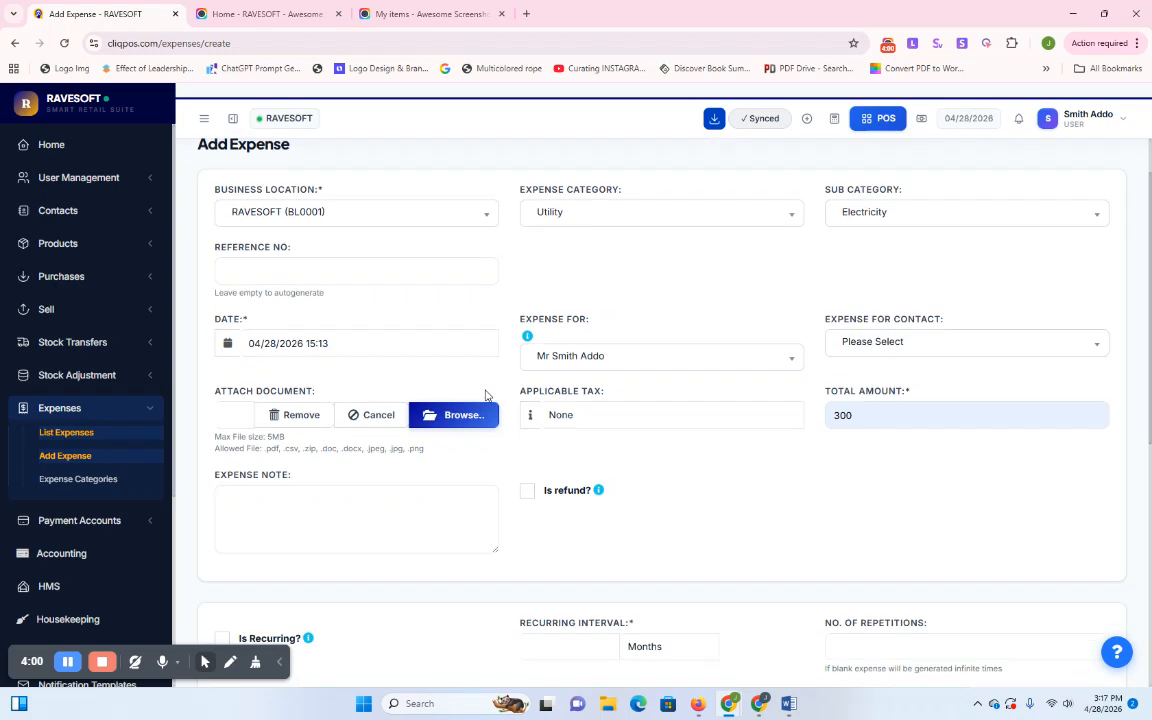
scroll(486, 395, down, 2)
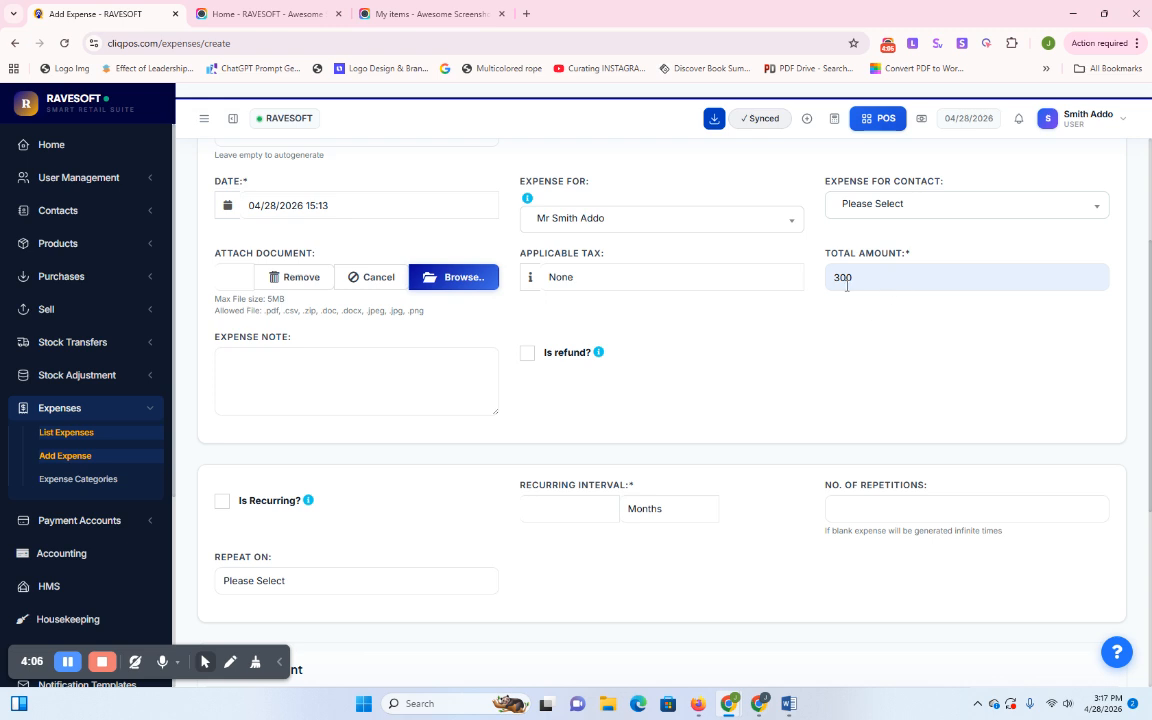
scroll(840, 300, down, 4)
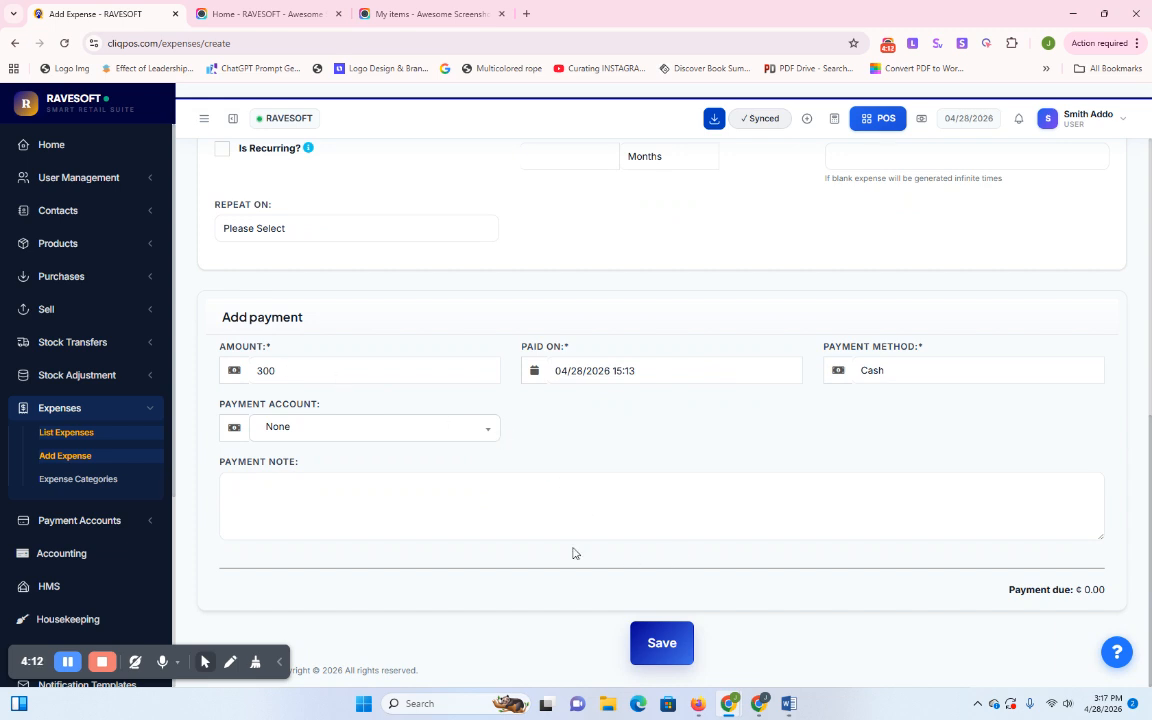
click(285, 502)
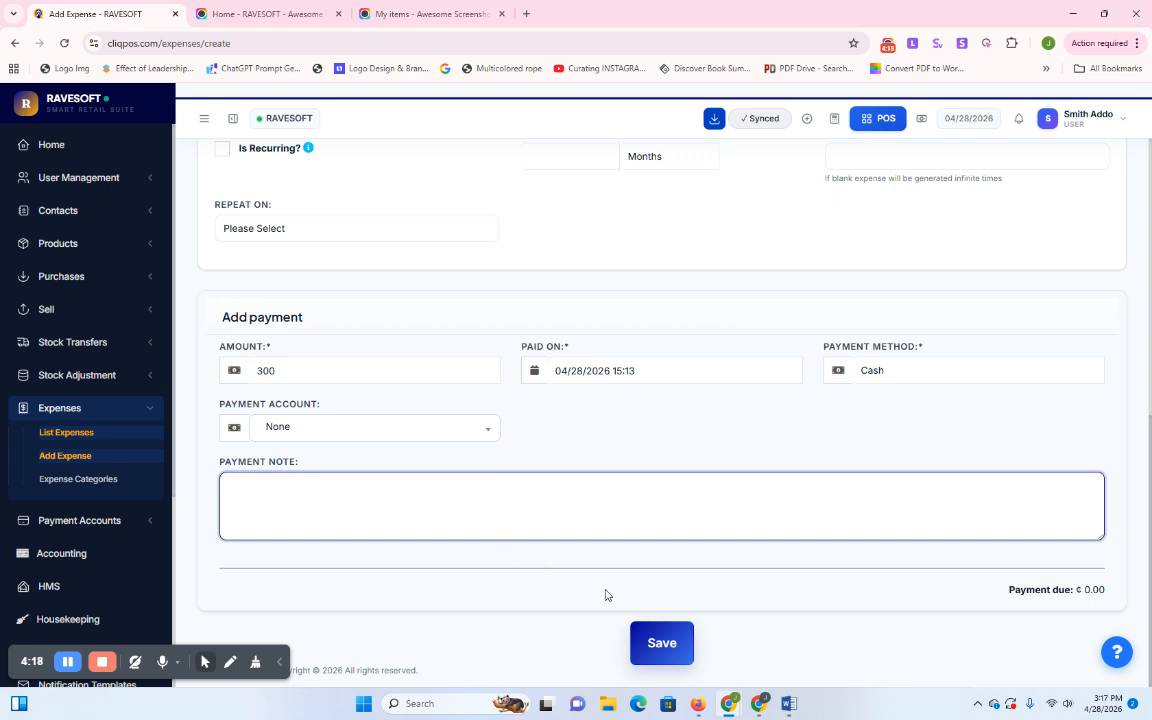
click(651, 645)
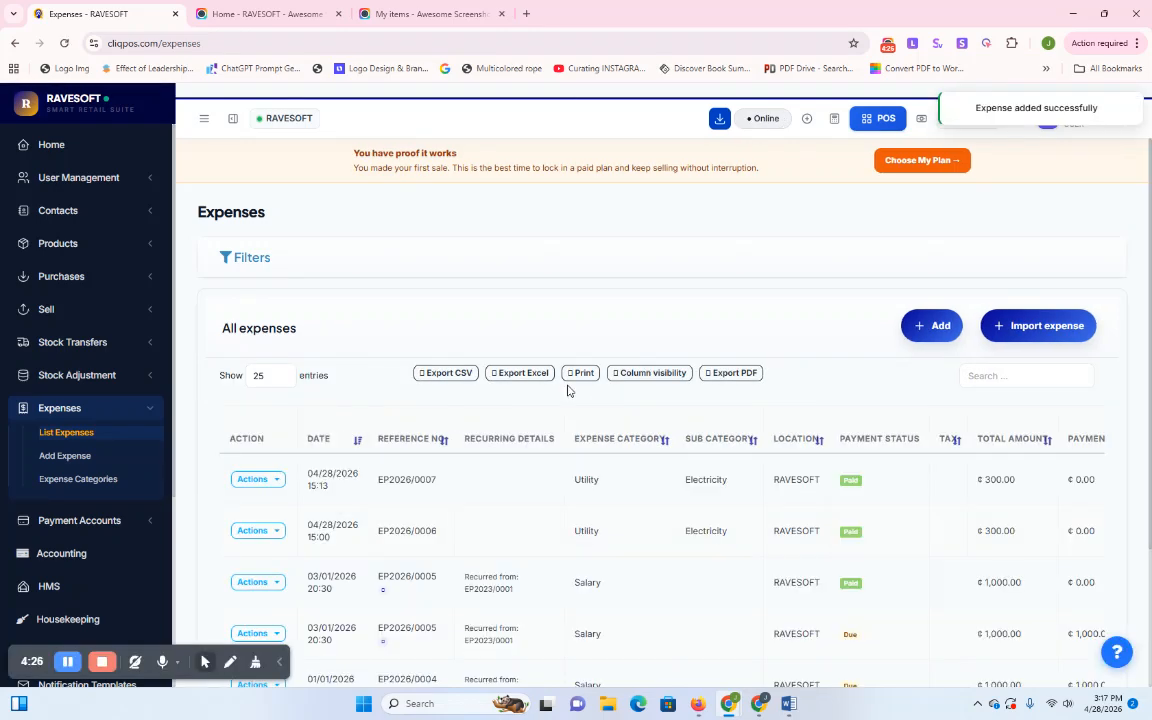
Check the new Paid 300 expense in the list, then open Actions for the due Salary expense
scroll(565, 398, down, 1)
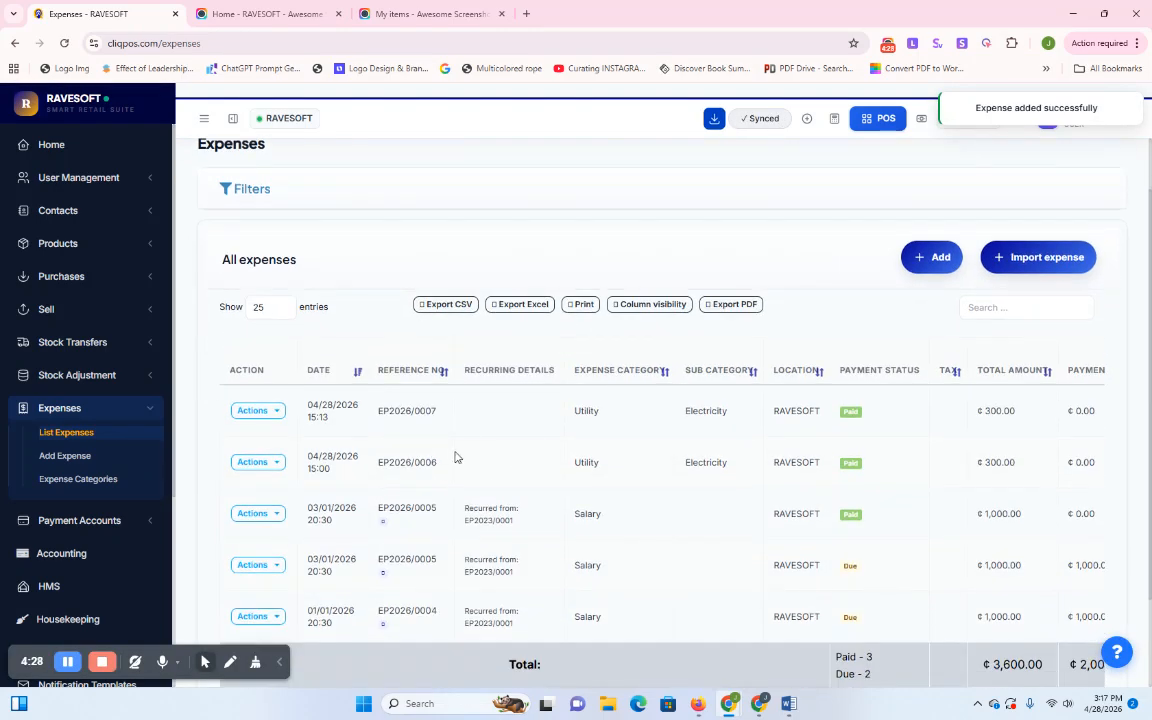
scroll(589, 504, down, 2)
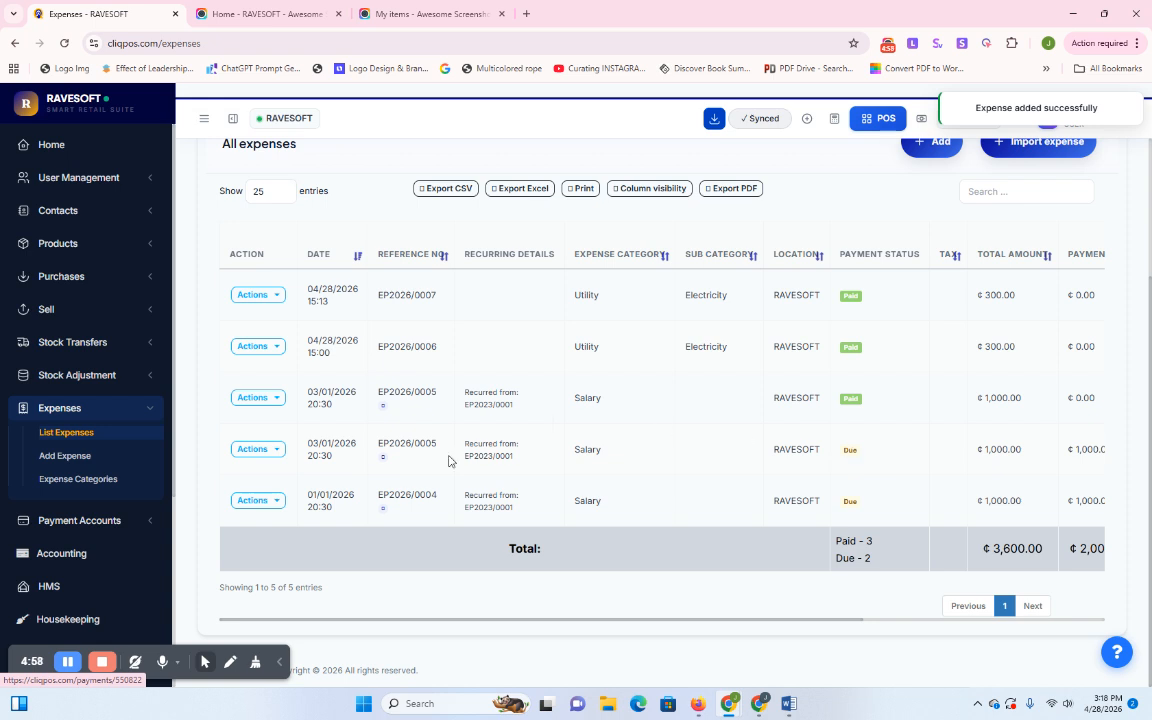
click(262, 451)
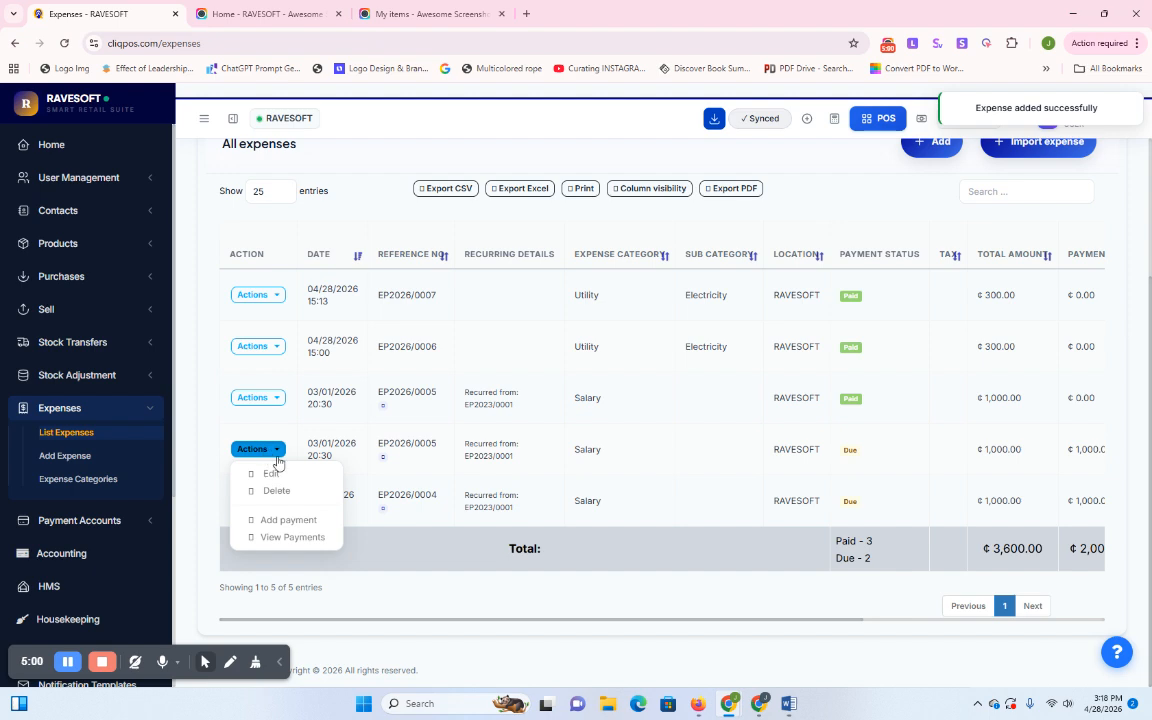
Add and save a 500 payment against the 1,000 Salary expense EP2026/0005
click(269, 527)
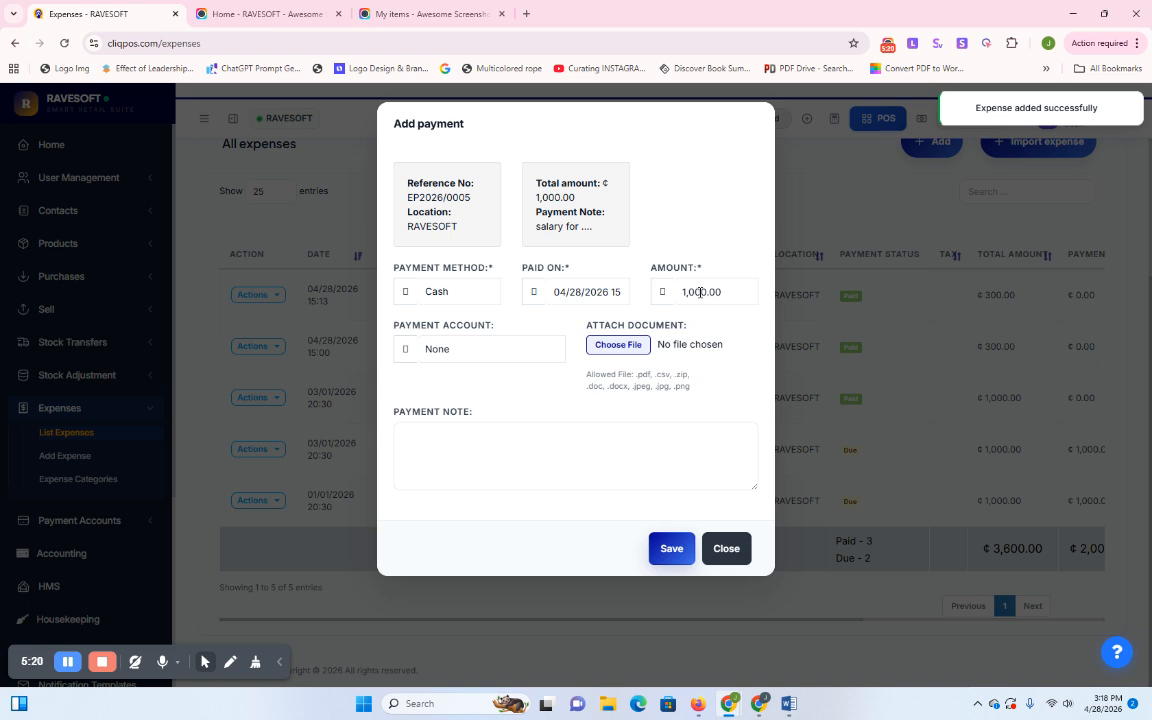
triple_click(700, 292)
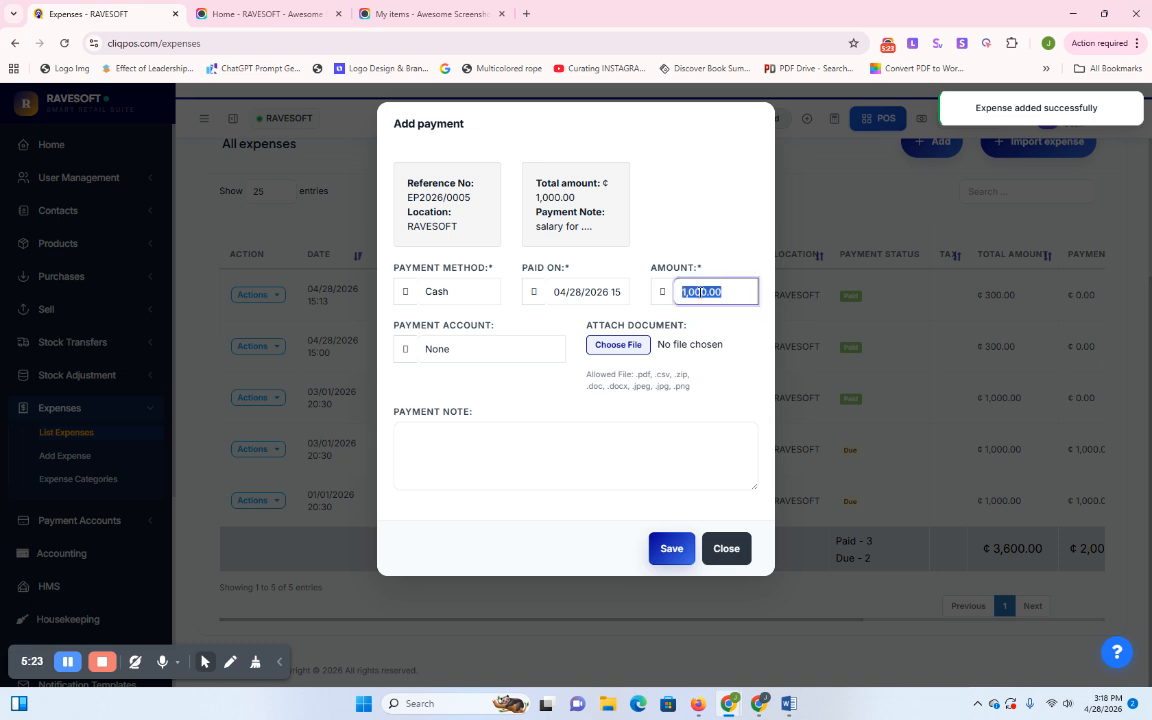
text(500)
click(719, 382)
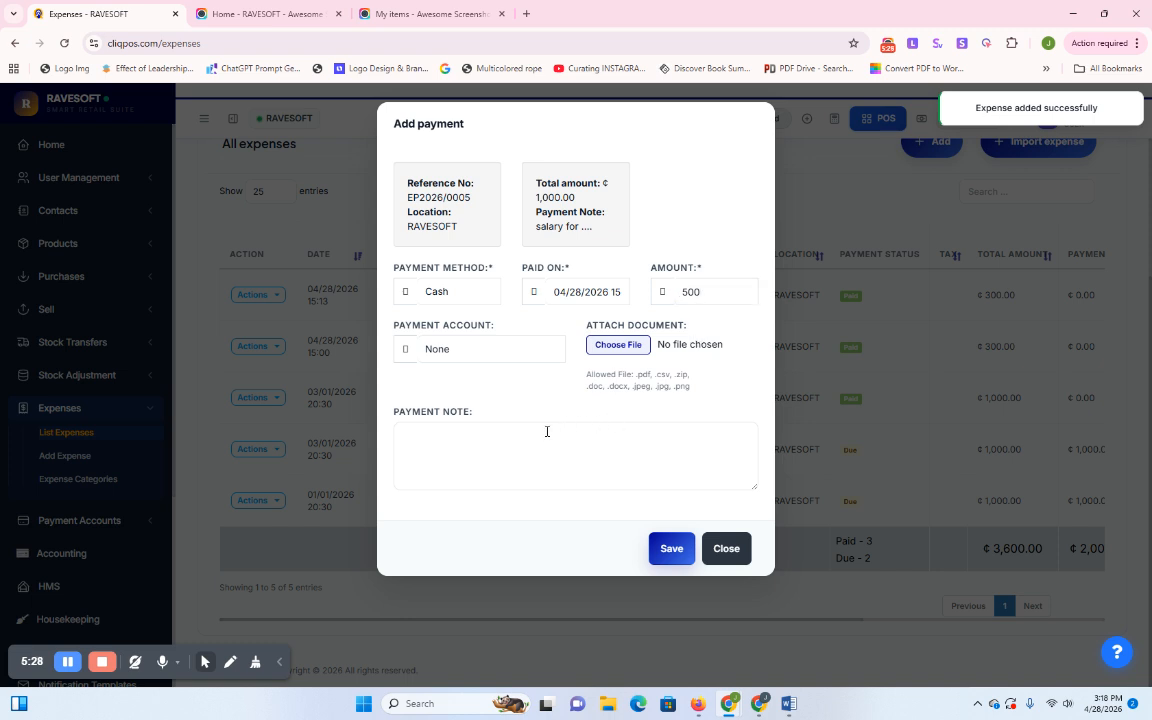
click(665, 550)
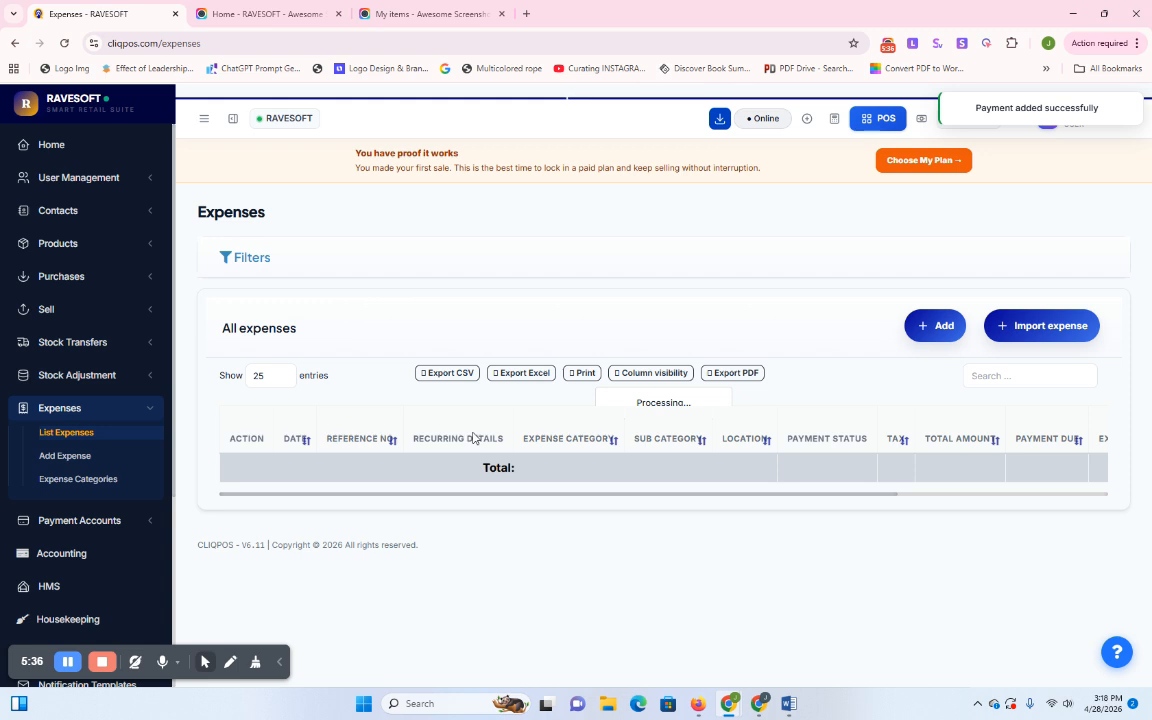
Add a ₵500 cash payment to Salary expense EP2026/0005, settling it as Paid
scroll(881, 487, down, 2)
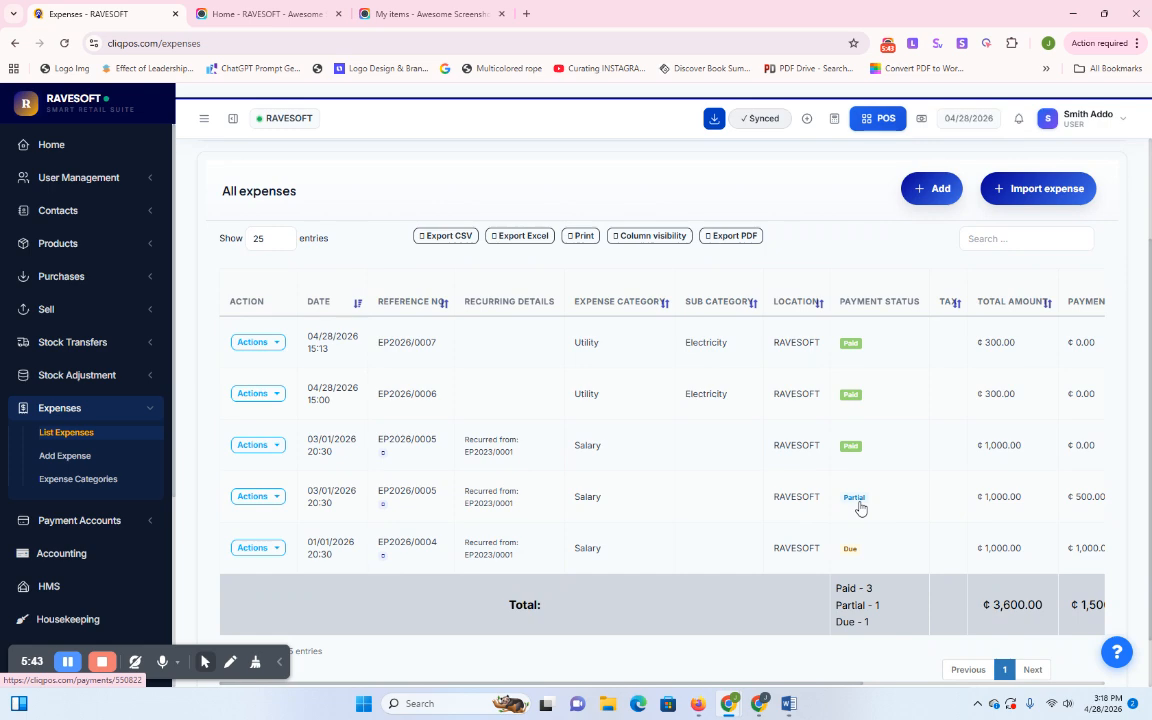
click(258, 497)
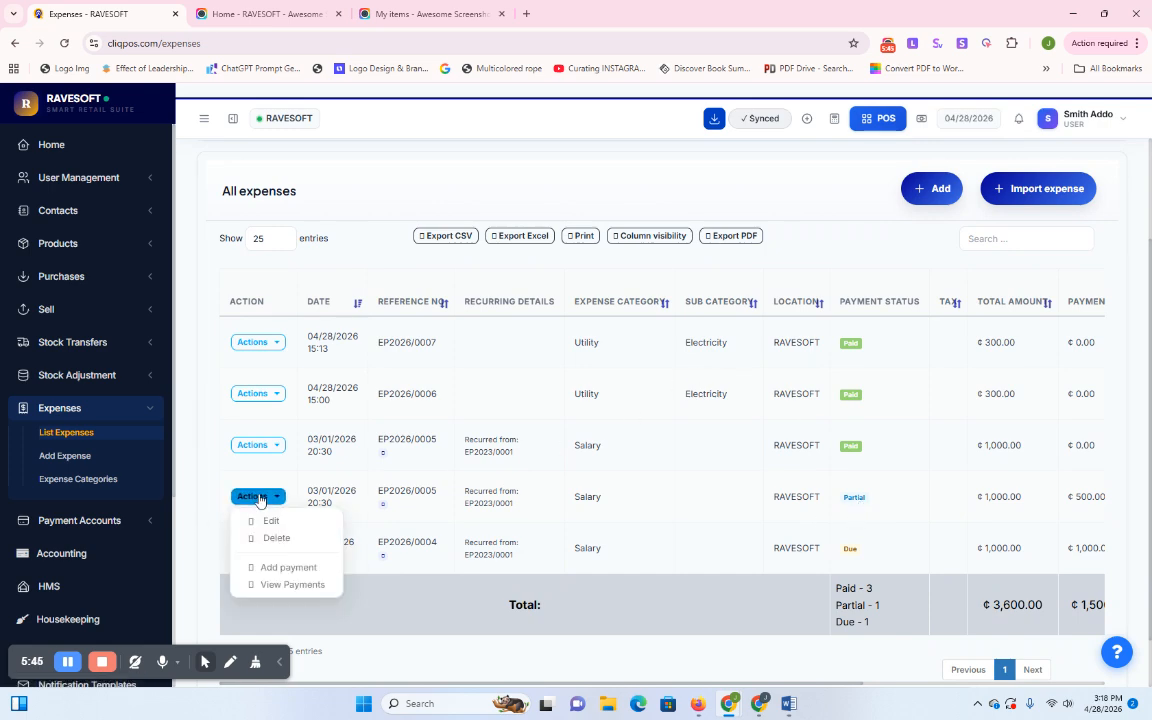
click(283, 567)
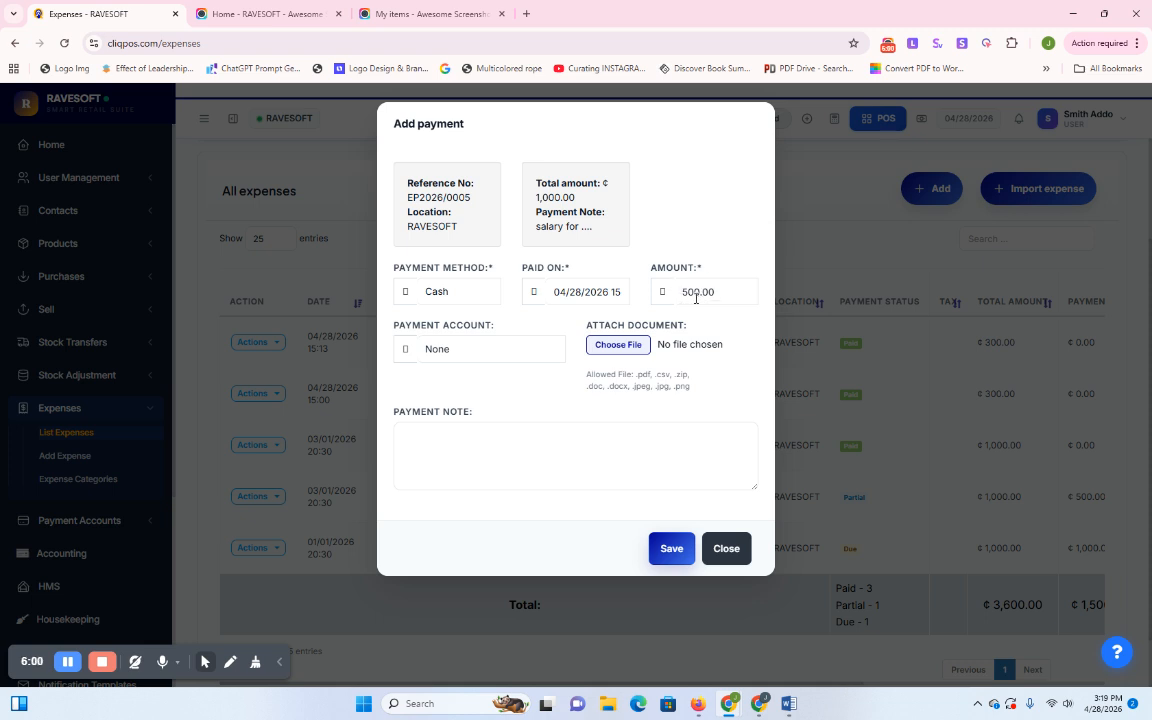
click(674, 552)
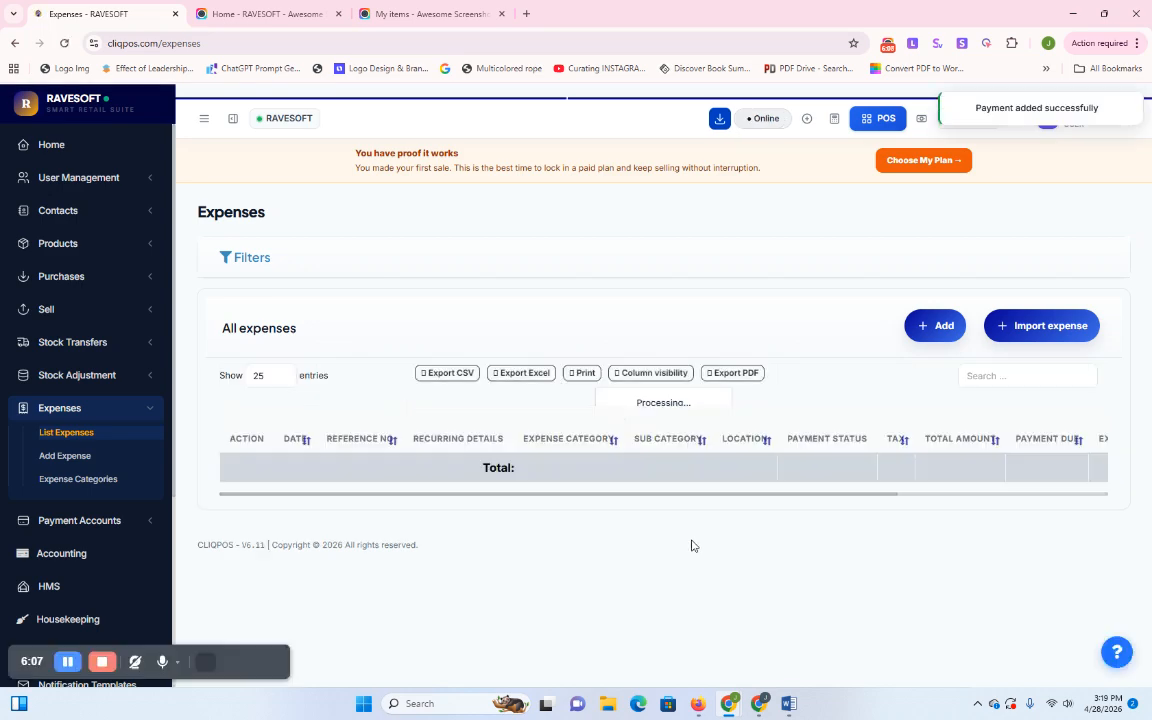
scroll(870, 470, down, 2)
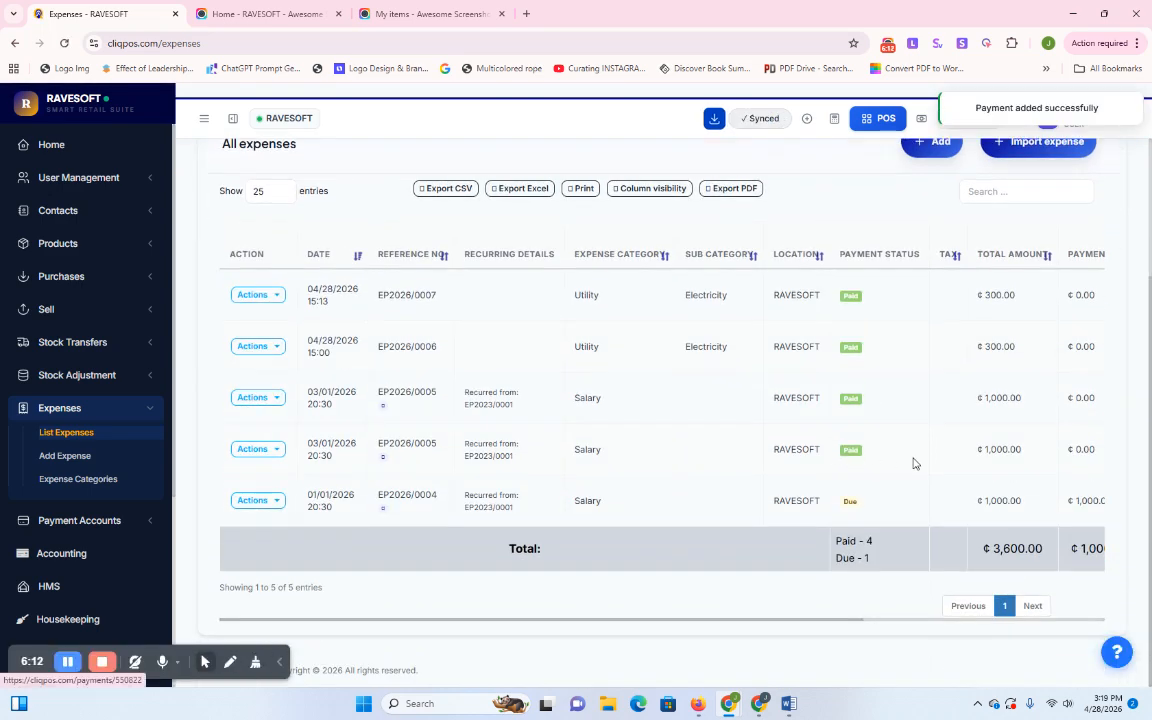
scroll(517, 417, up, 2)
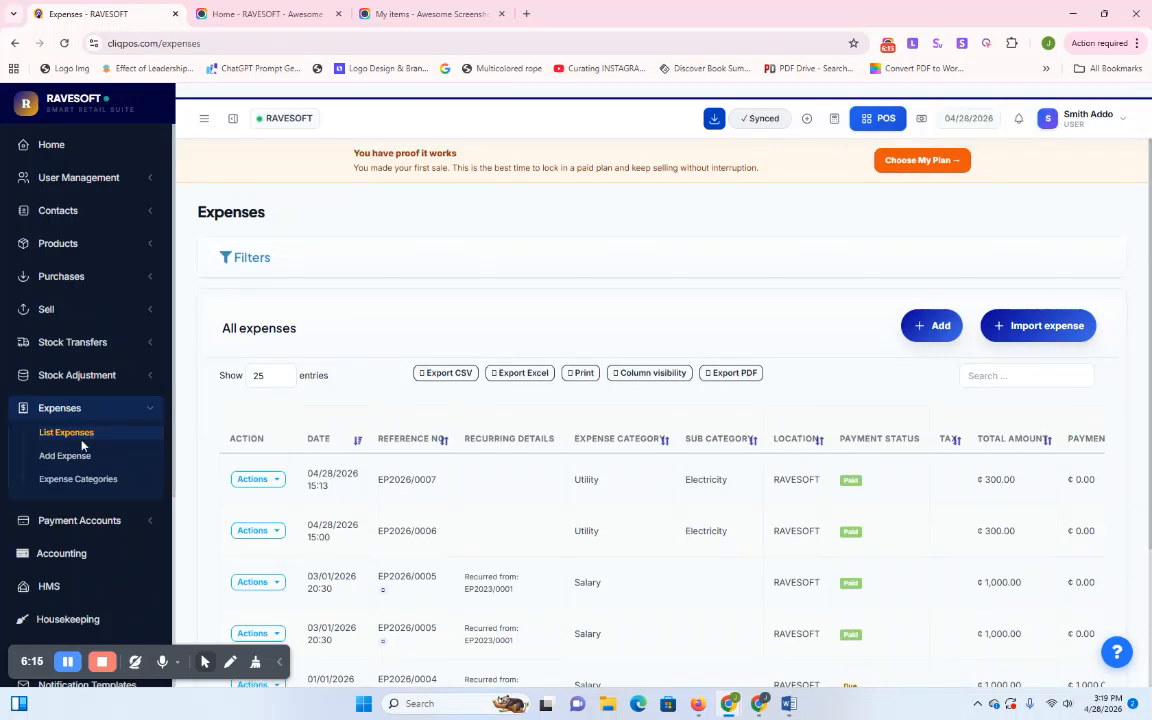